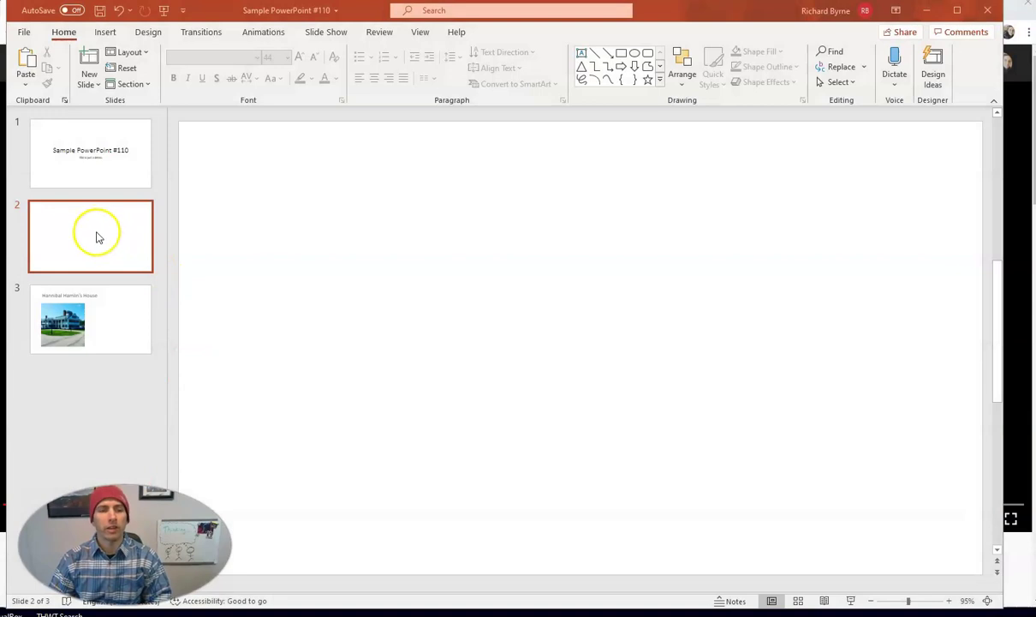
Step: Select the blank slide 2 thumbnail in the slide panel
{"action": "left_click", "coordinate": [97, 232]}
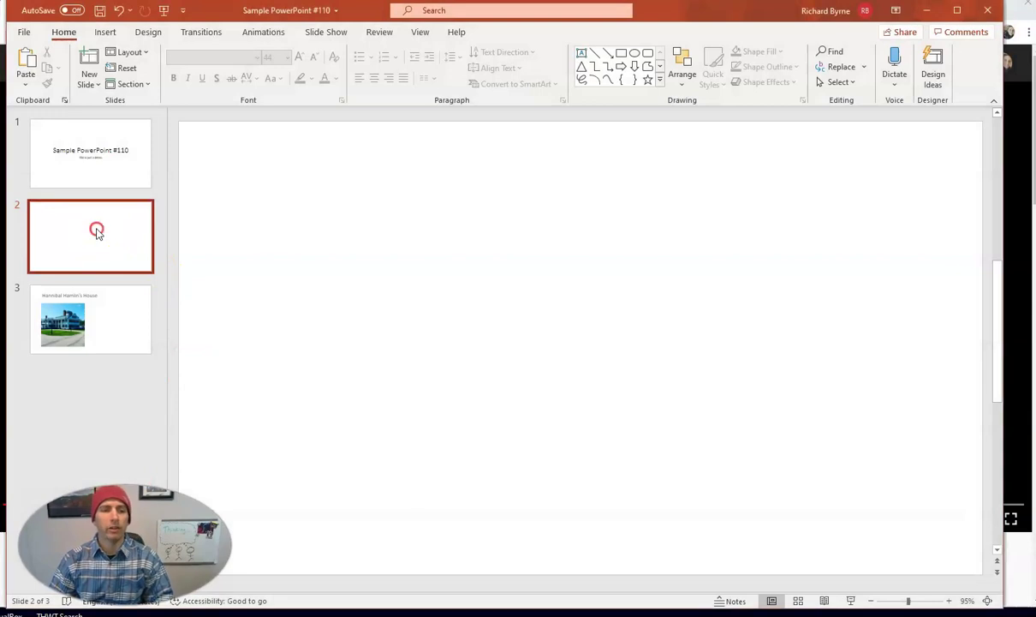
{"action": "left_click", "coordinate": [97, 232]}
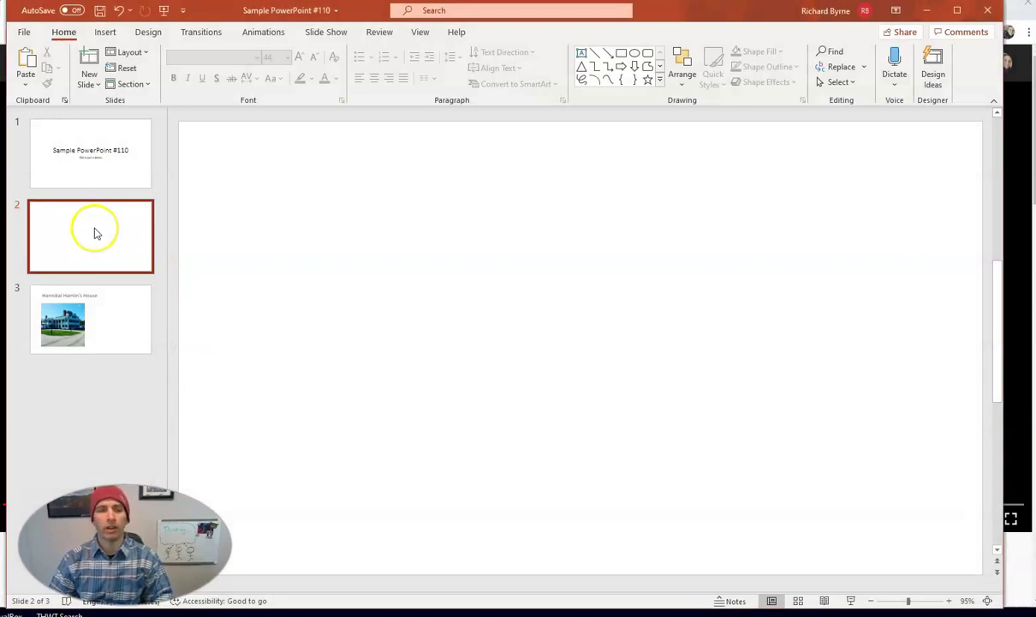
Step: Insert a new slide 3 after slide 2 and title it 'Demo Video Slide'
{"action": "right_click", "coordinate": [97, 232]}
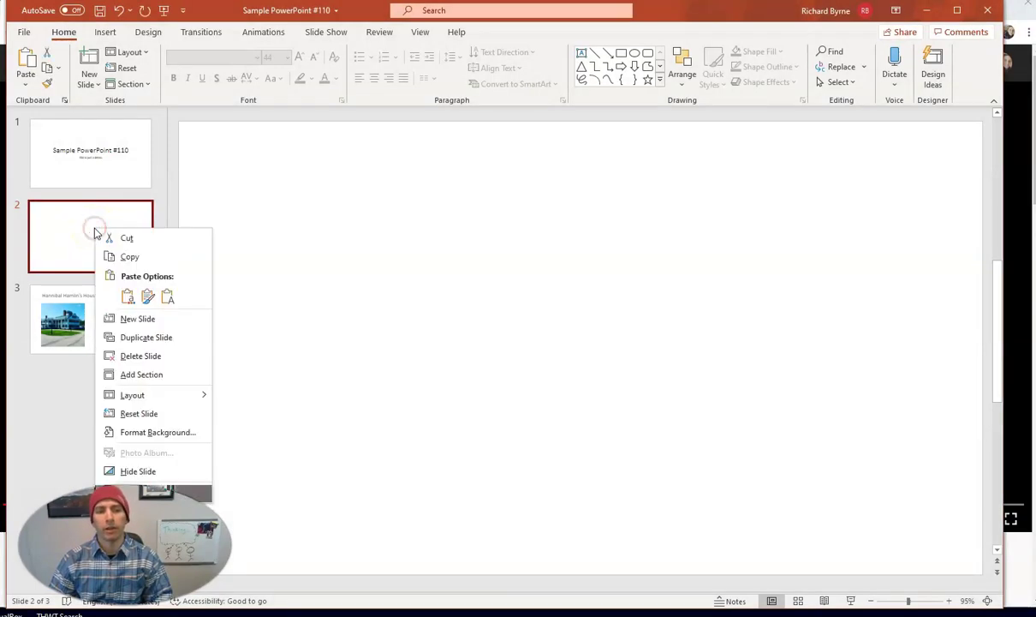
{"action": "left_click", "coordinate": [151, 319]}
{"action": "left_click", "coordinate": [466, 185]}
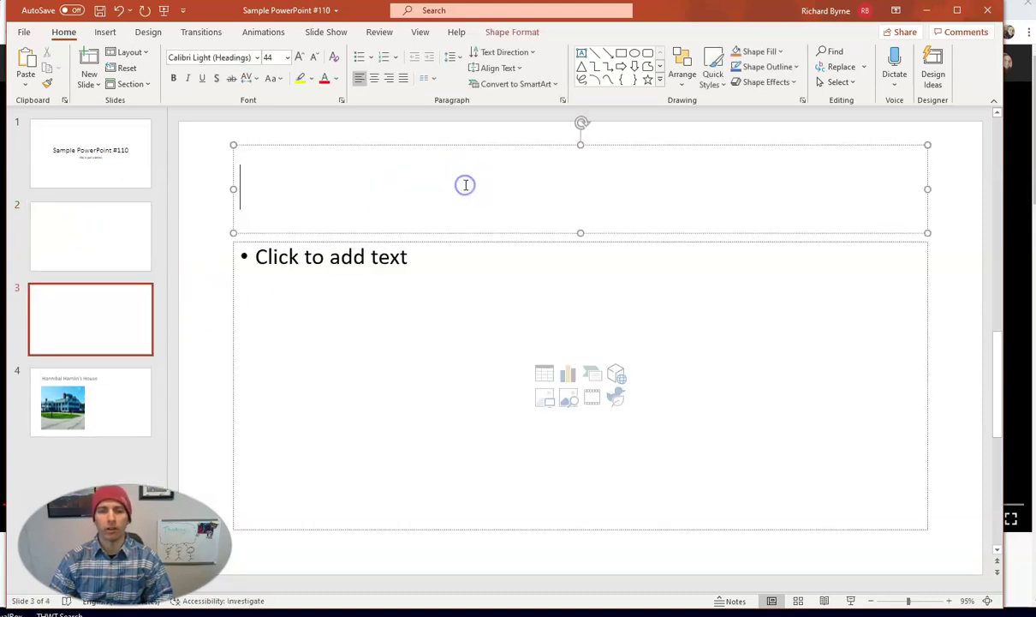
{"action": "type", "text": "Demo Vdeo"}
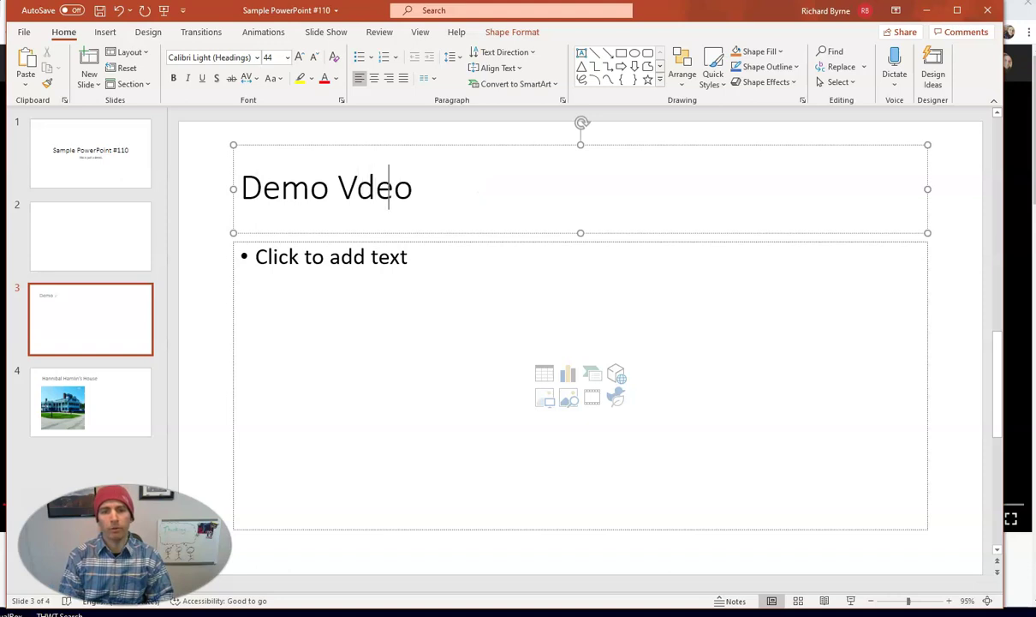
{"action": "key", "text": "BackSpace"}
{"action": "key", "text": "BackSpace"}
{"action": "key", "text": "BackSpace"}
{"action": "type", "text": "ideo "}
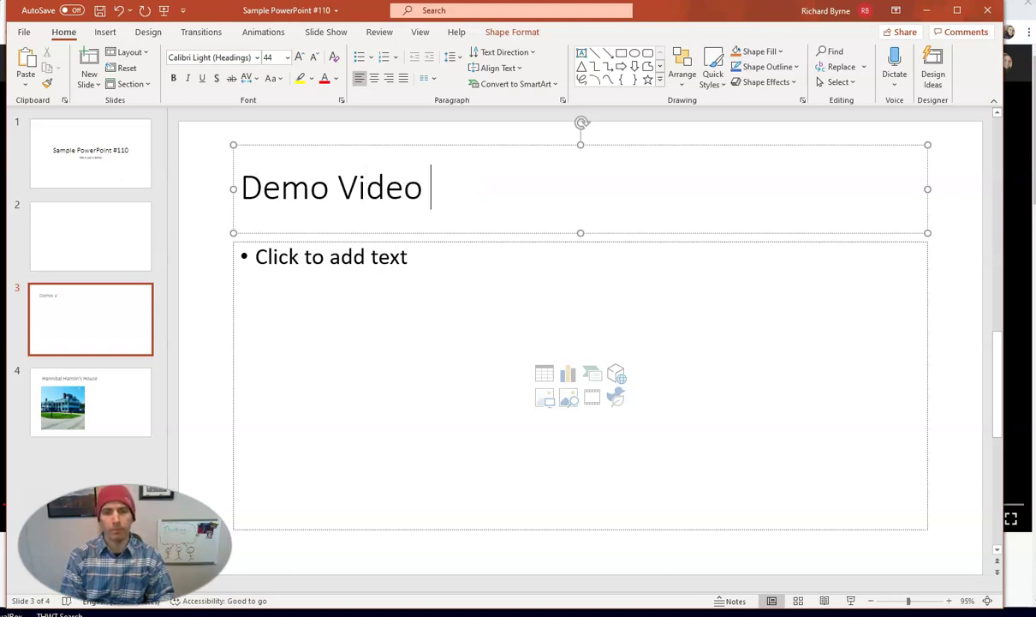
{"action": "type", "text": "Slide"}
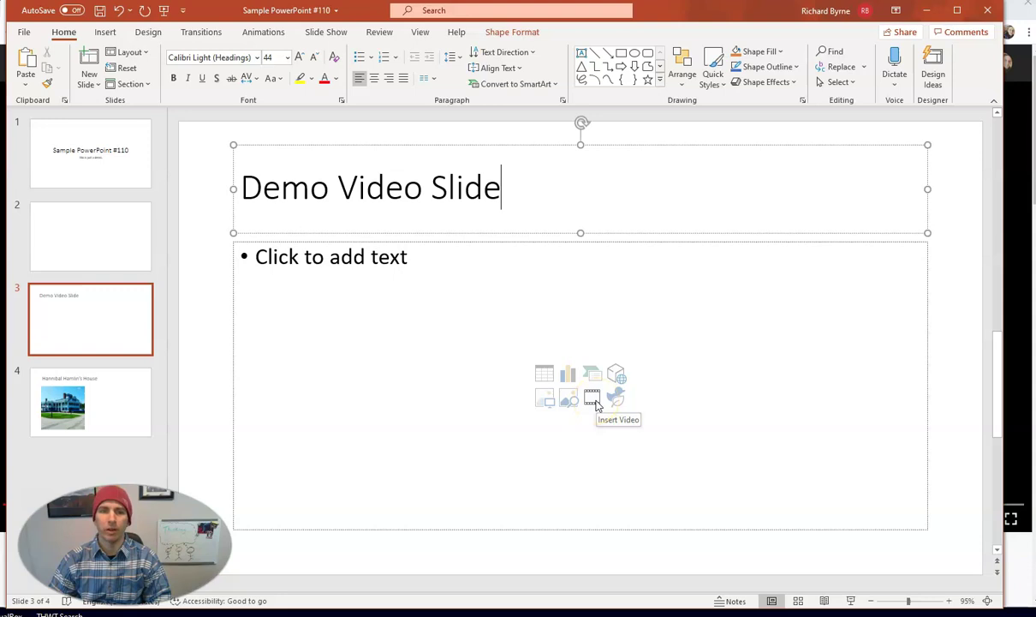
{"action": "left_click", "coordinate": [202, 389]}
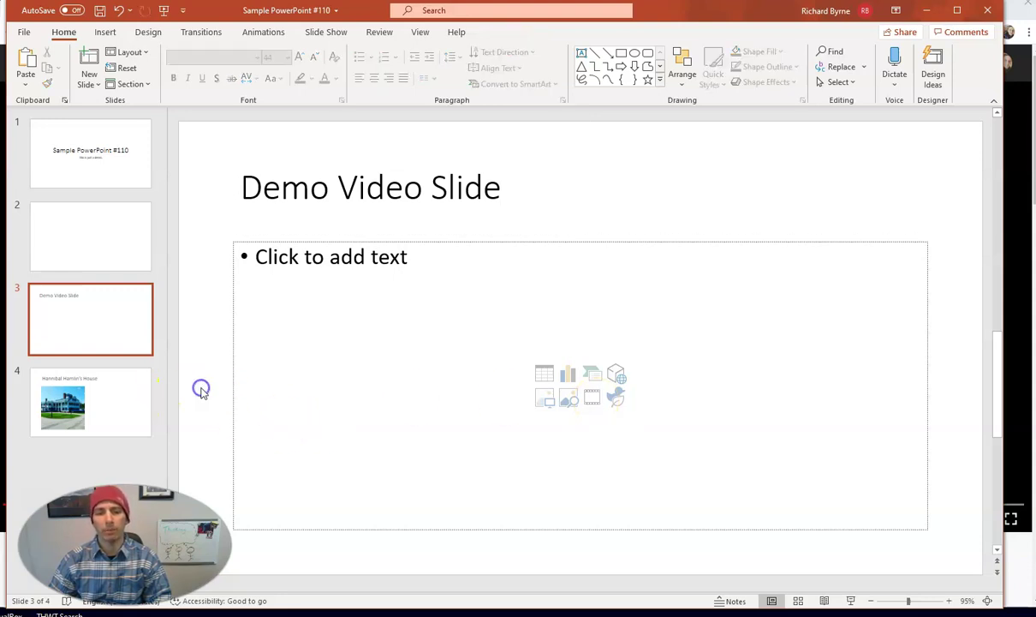
Step: Insert the MVI_1217 turtle clip into slide 3's content placeholder
{"action": "left_click", "coordinate": [104, 34]}
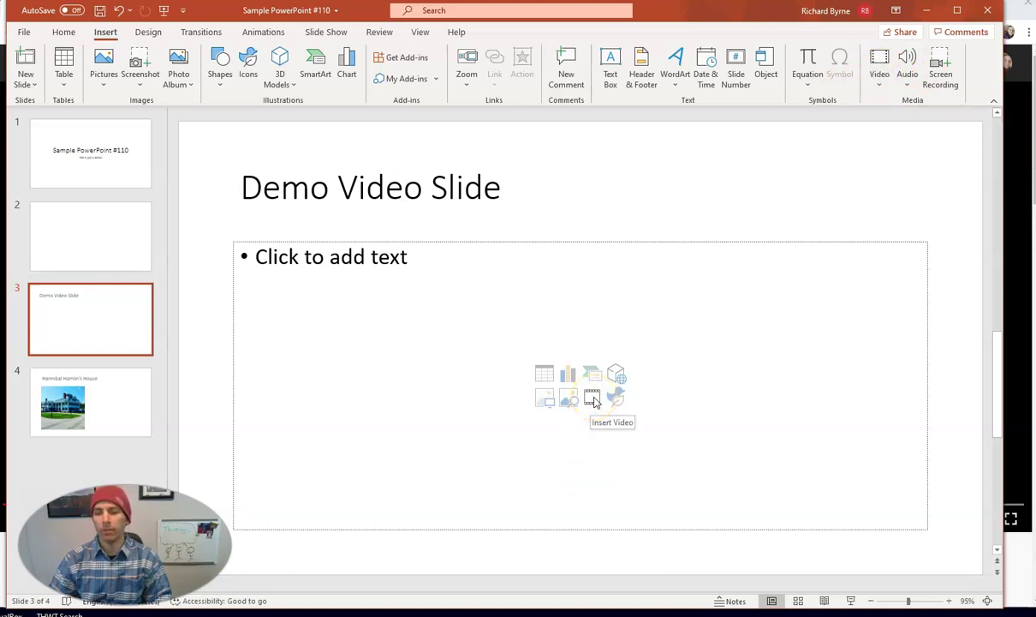
{"action": "left_click", "coordinate": [594, 401]}
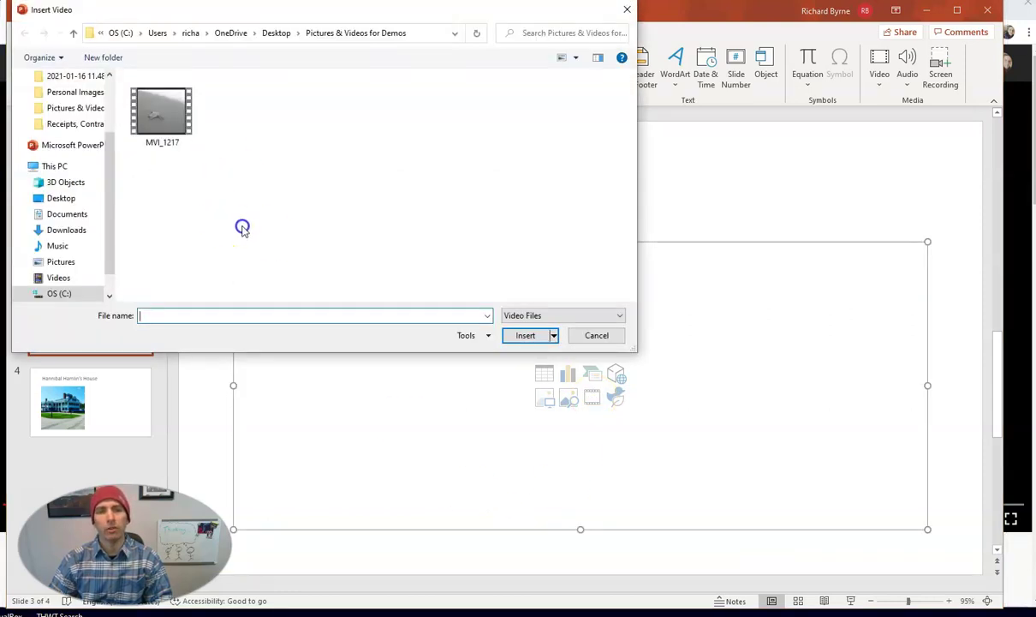
{"action": "left_click", "coordinate": [165, 116]}
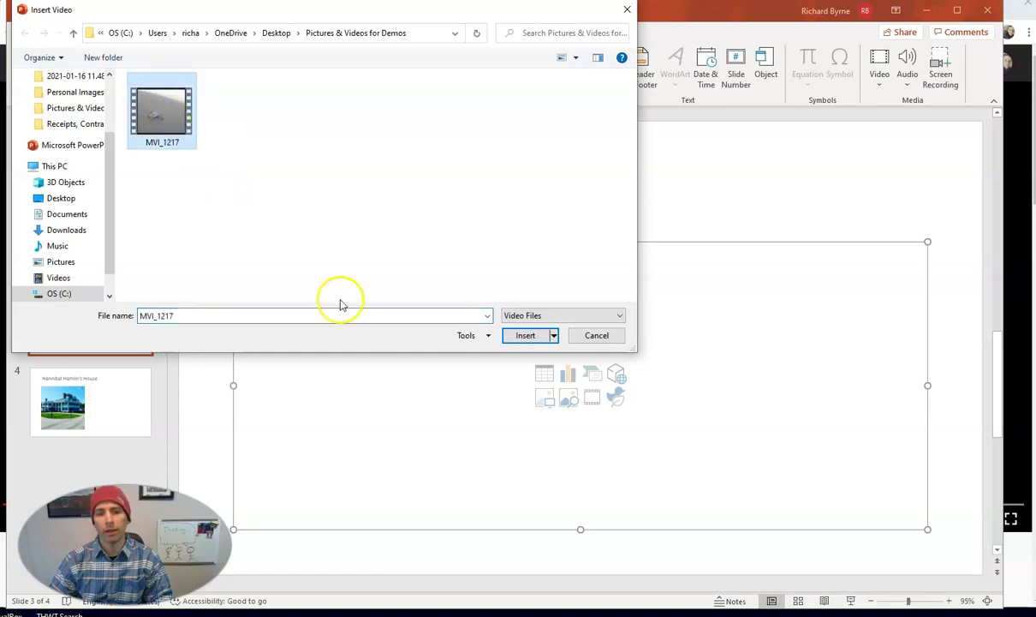
{"action": "left_click", "coordinate": [531, 338]}
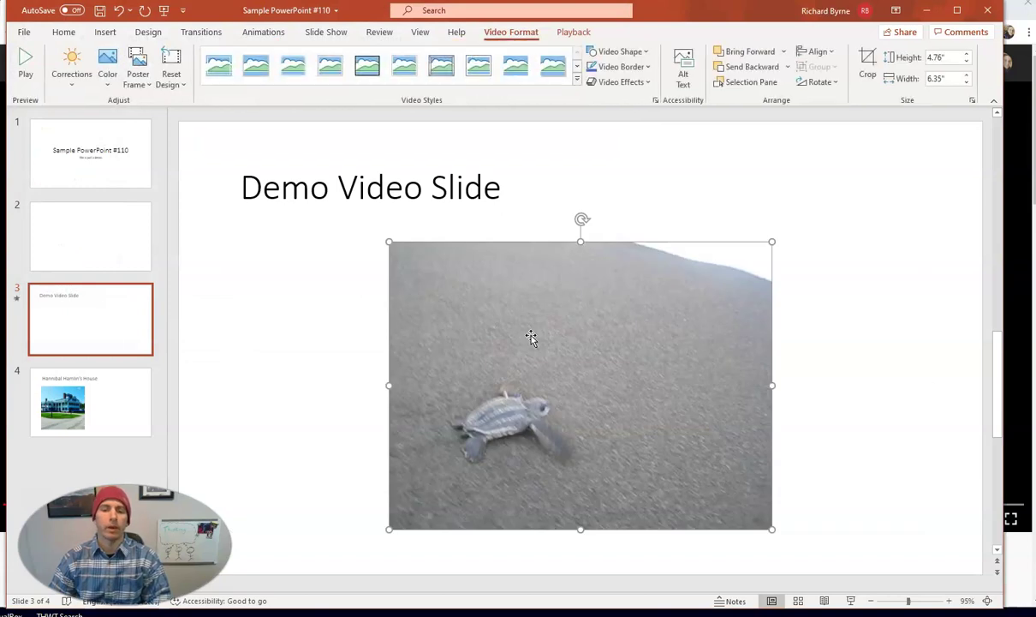
{"action": "left_click", "coordinate": [528, 370]}
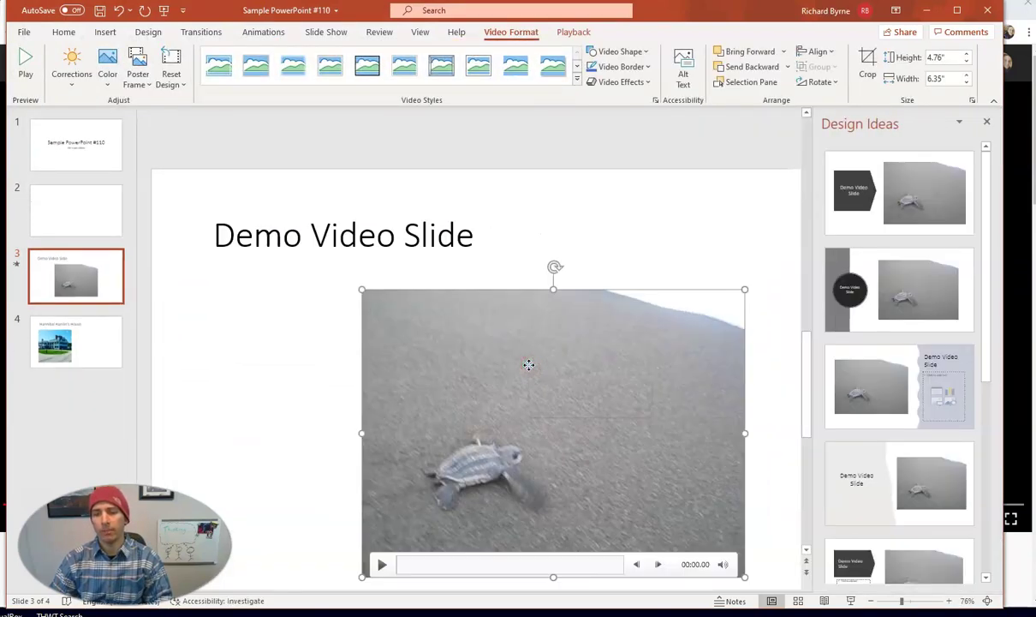
Step: Trim the MVI_1217 clip to start at 00:00.594 and end at 00:11.121
{"action": "right_click", "coordinate": [529, 369]}
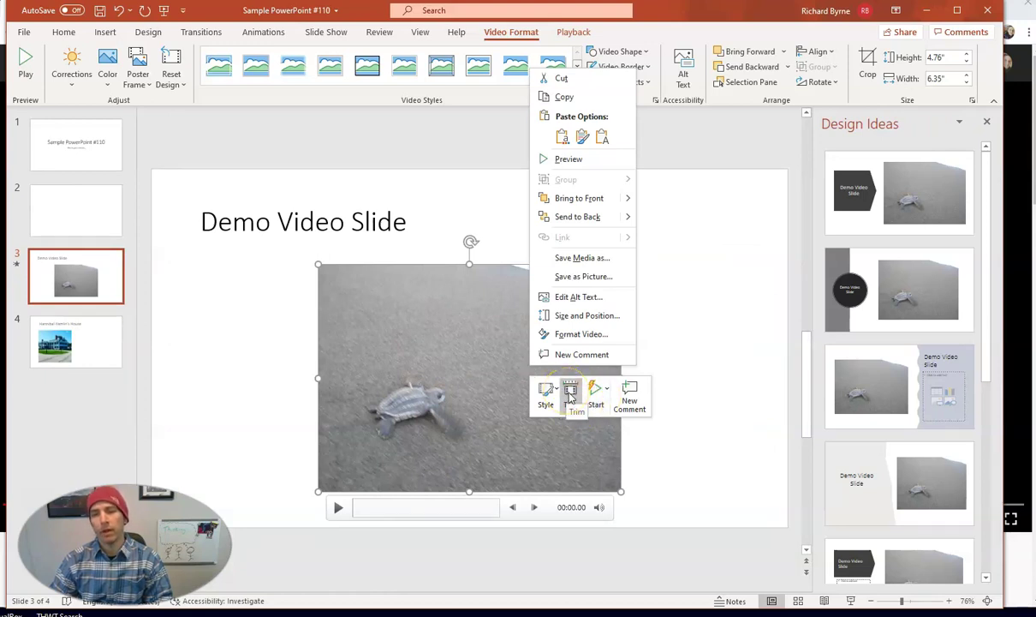
{"action": "left_click", "coordinate": [570, 392]}
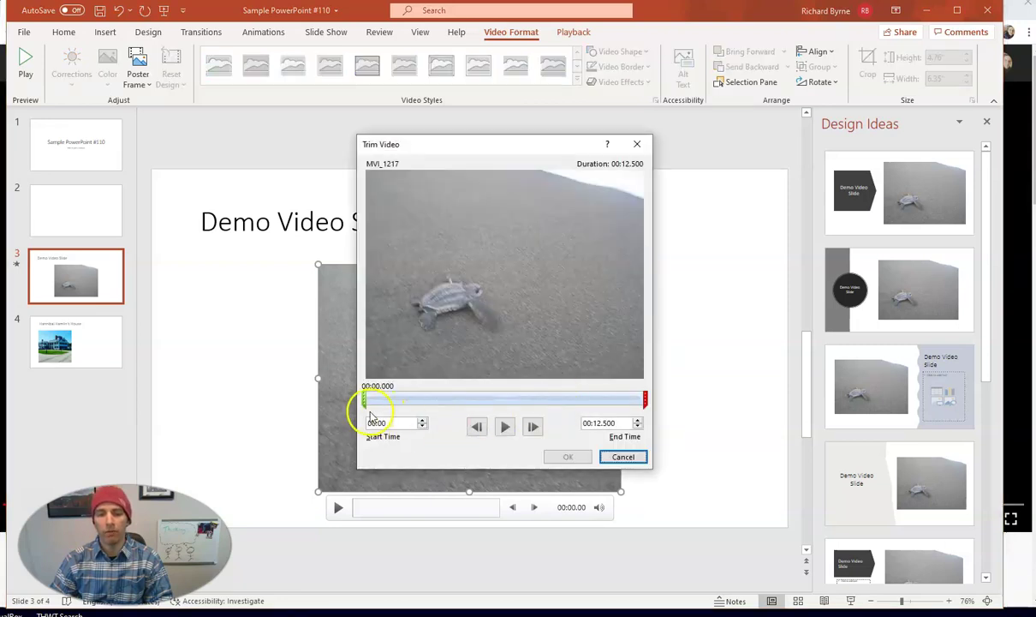
{"action": "left_click", "coordinate": [423, 419]}
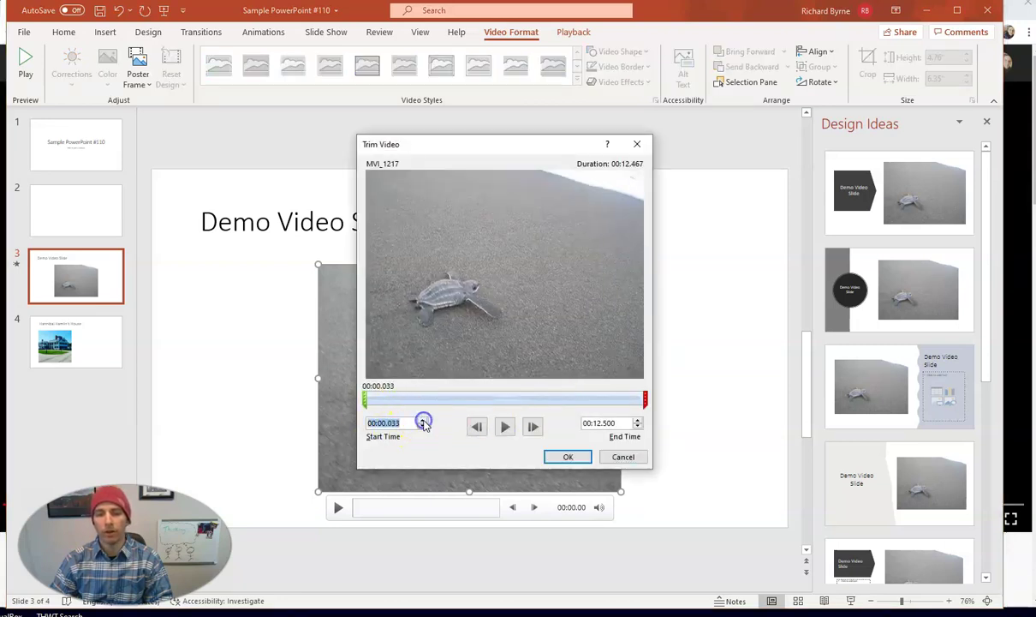
{"action": "left_click", "coordinate": [423, 420]}
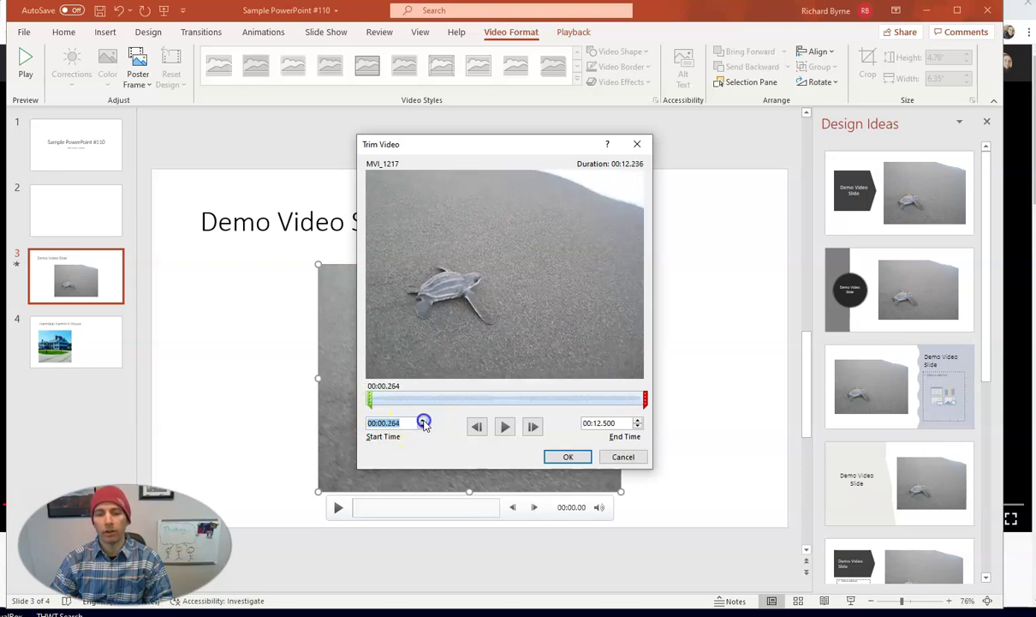
{"action": "left_click", "coordinate": [423, 419]}
{"action": "left_click", "coordinate": [423, 420]}
{"action": "left_click", "coordinate": [423, 419]}
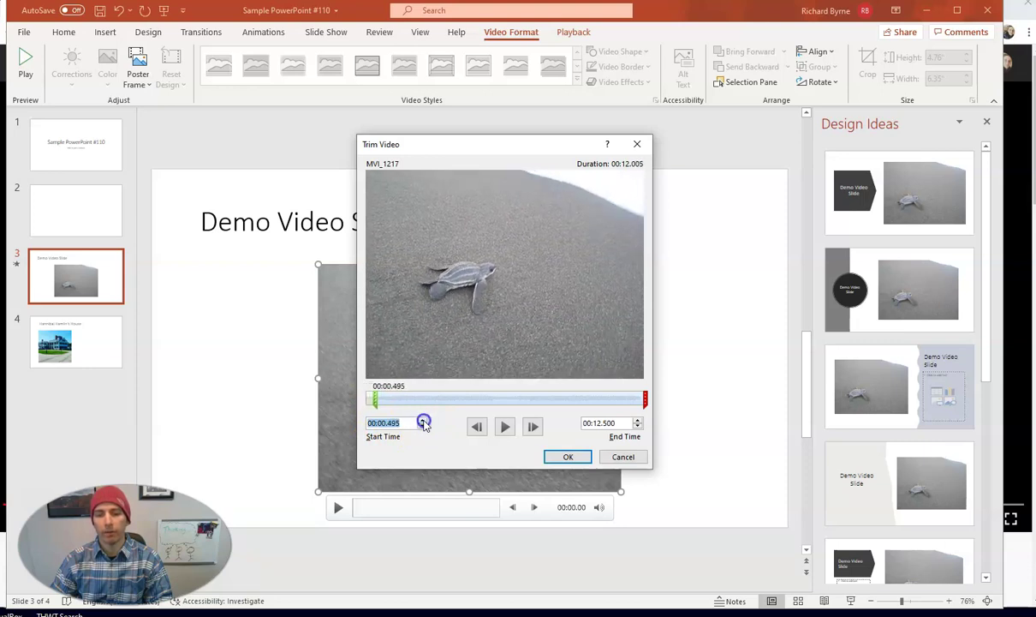
{"action": "left_click", "coordinate": [423, 420]}
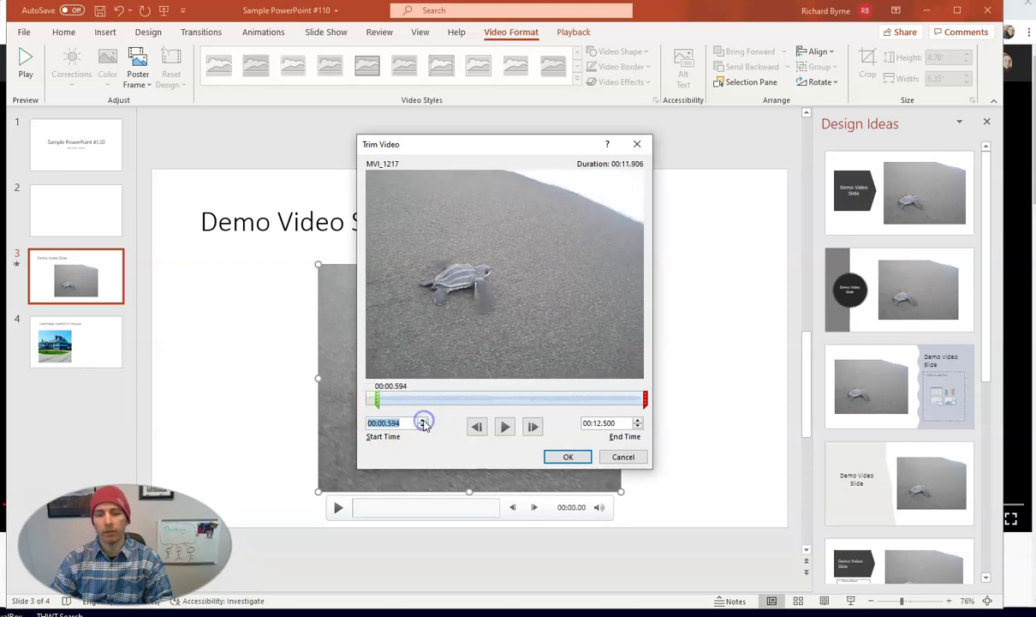
{"action": "left_click", "coordinate": [637, 427]}
{"action": "left_click", "coordinate": [638, 426]}
{"action": "left_click", "coordinate": [637, 427]}
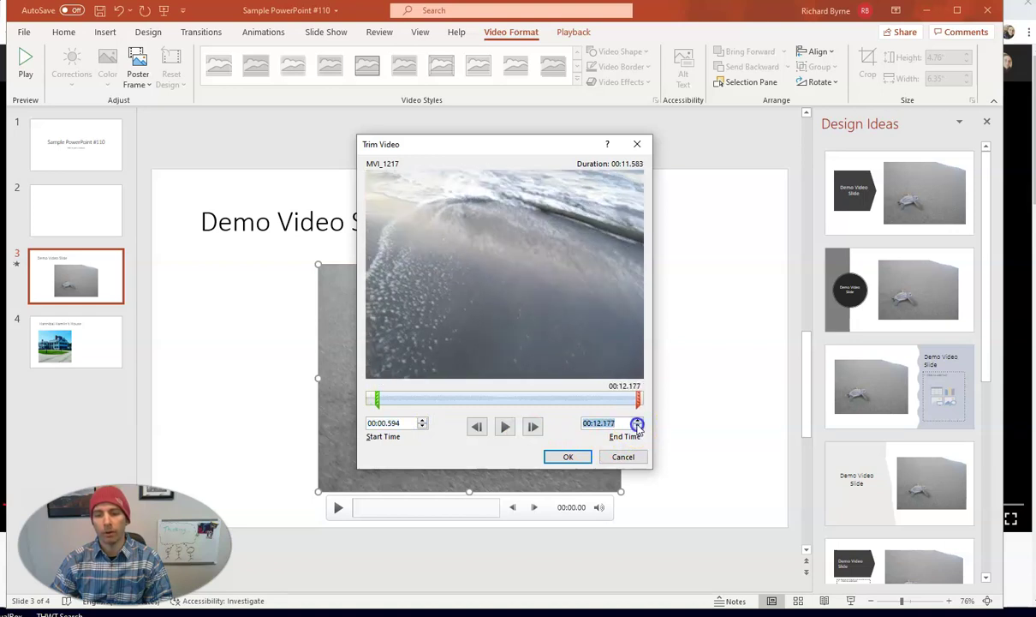
{"action": "left_click", "coordinate": [637, 427]}
{"action": "left_click", "coordinate": [637, 427]}
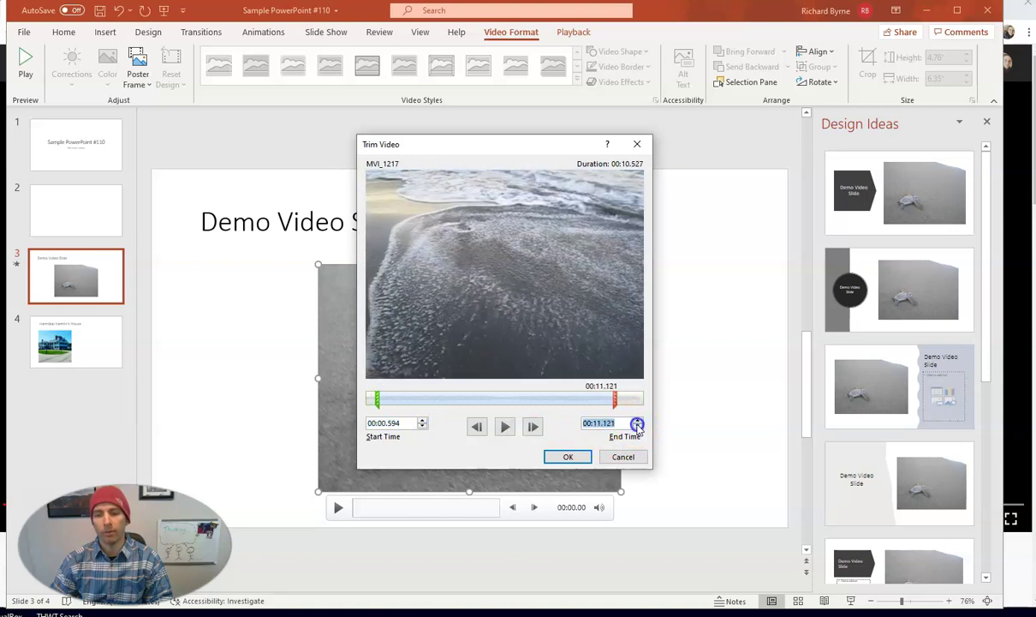
{"action": "left_click", "coordinate": [569, 457]}
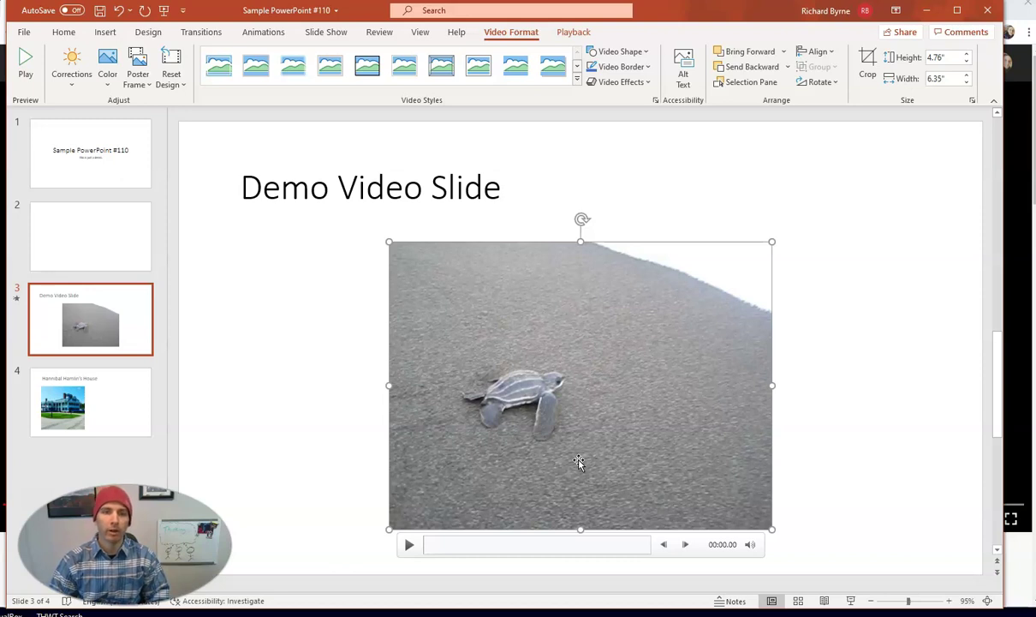
Step: Add a new slide 4 after slide 3 titled 'Demo video slide 2'
{"action": "left_click", "coordinate": [98, 321]}
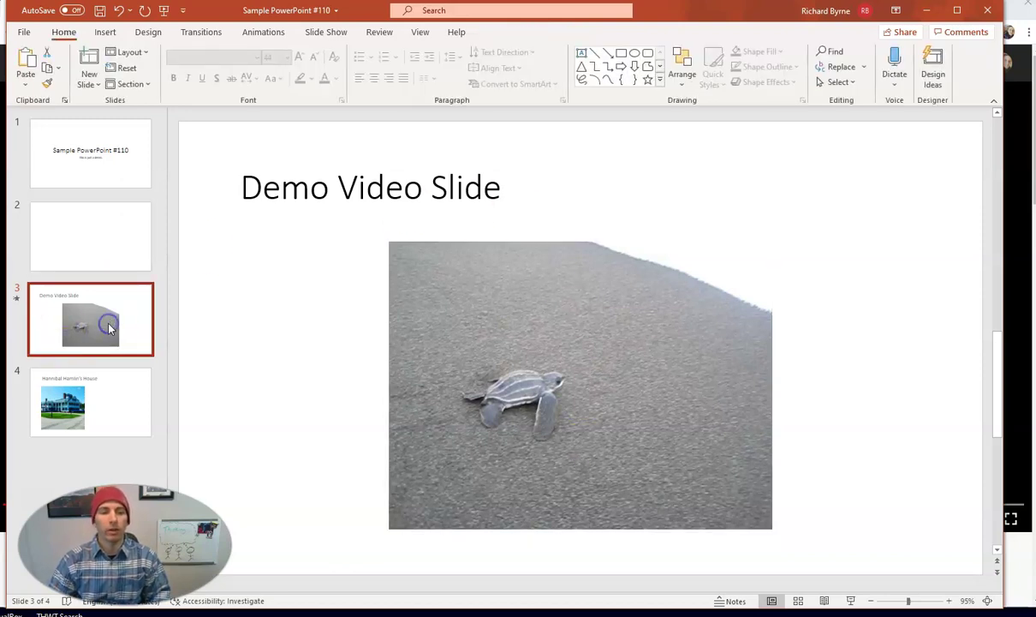
{"action": "right_click", "coordinate": [110, 327]}
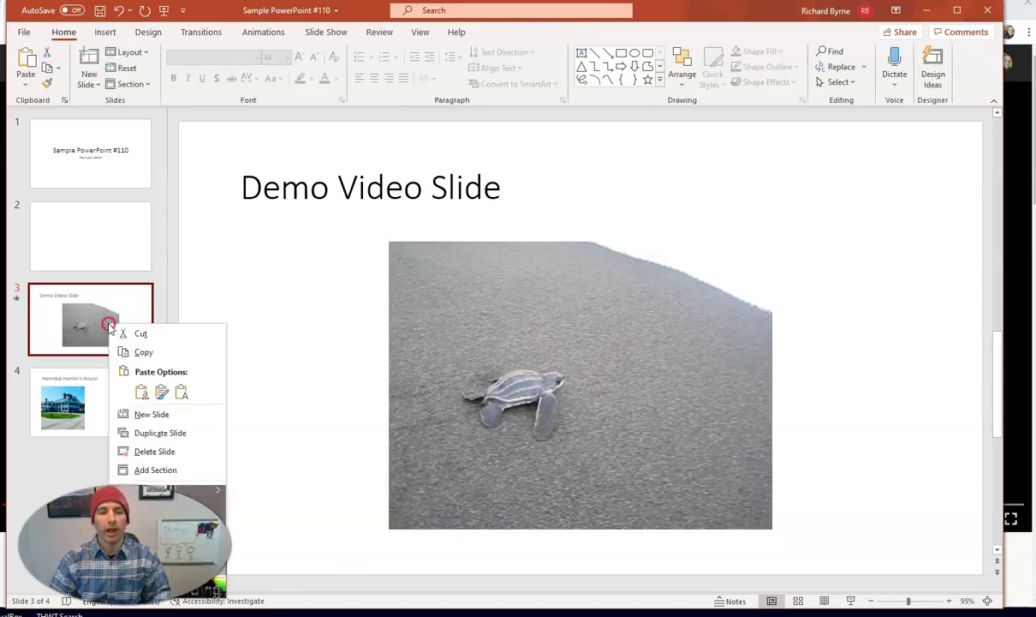
{"action": "left_click", "coordinate": [152, 415]}
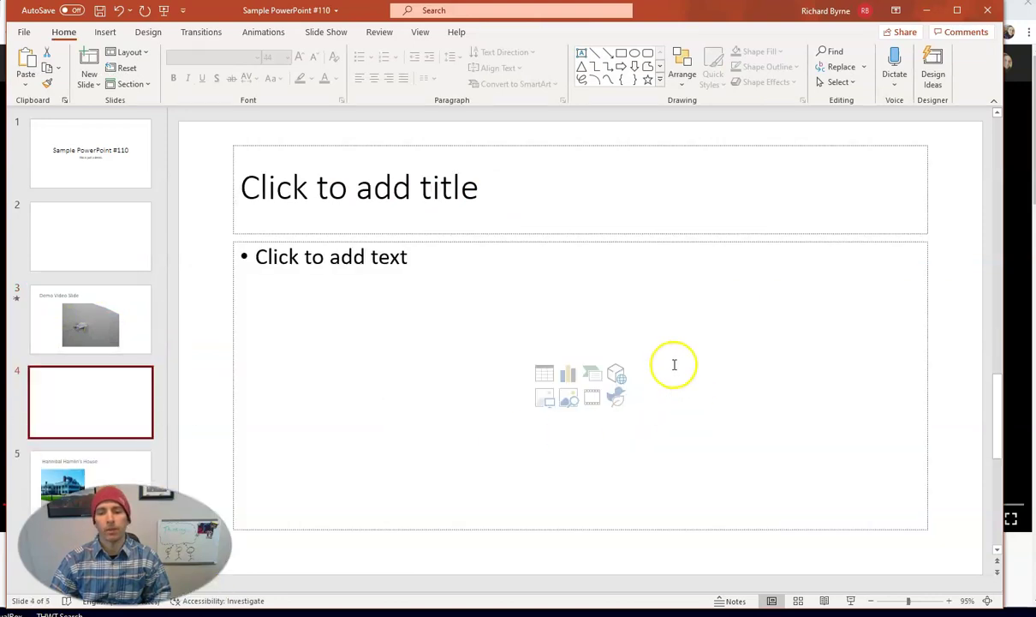
{"action": "left_click", "coordinate": [506, 179]}
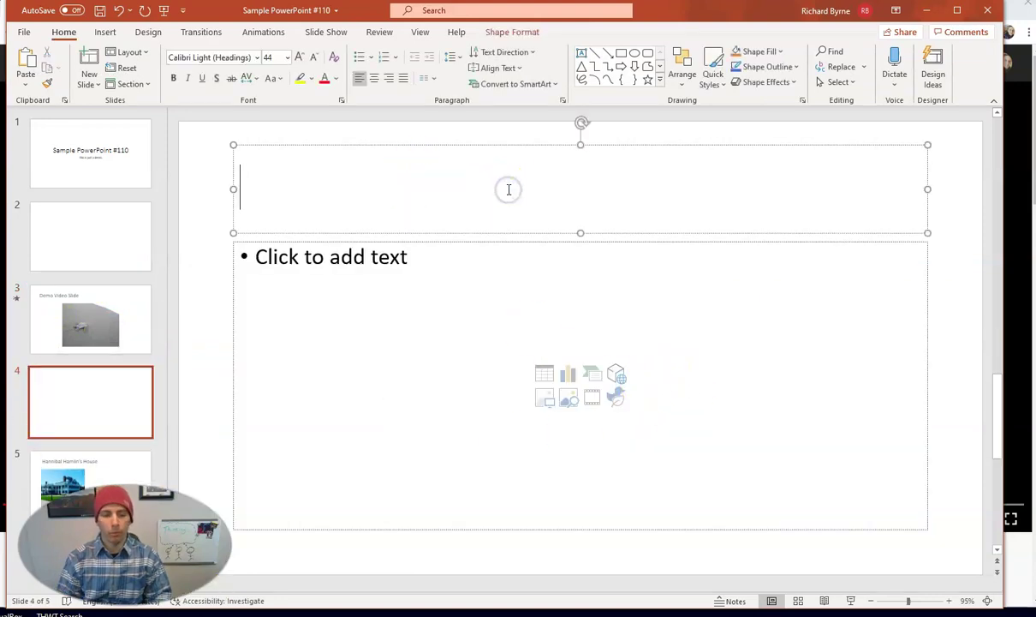
{"action": "type", "text": "Demo vie"}
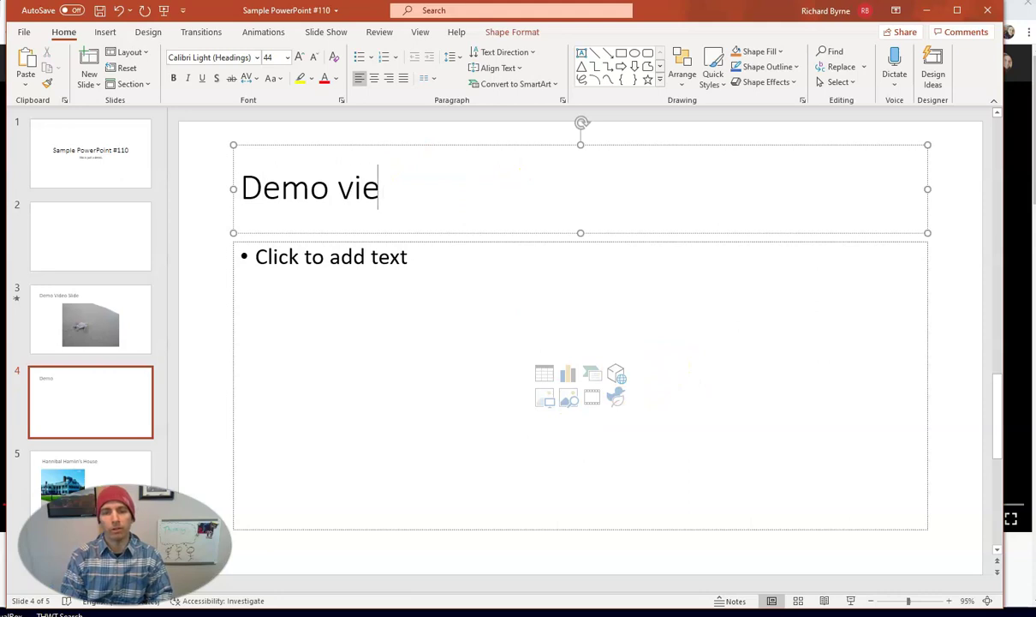
{"action": "key", "text": "BackSpace"}
{"action": "type", "text": "deo sli"}
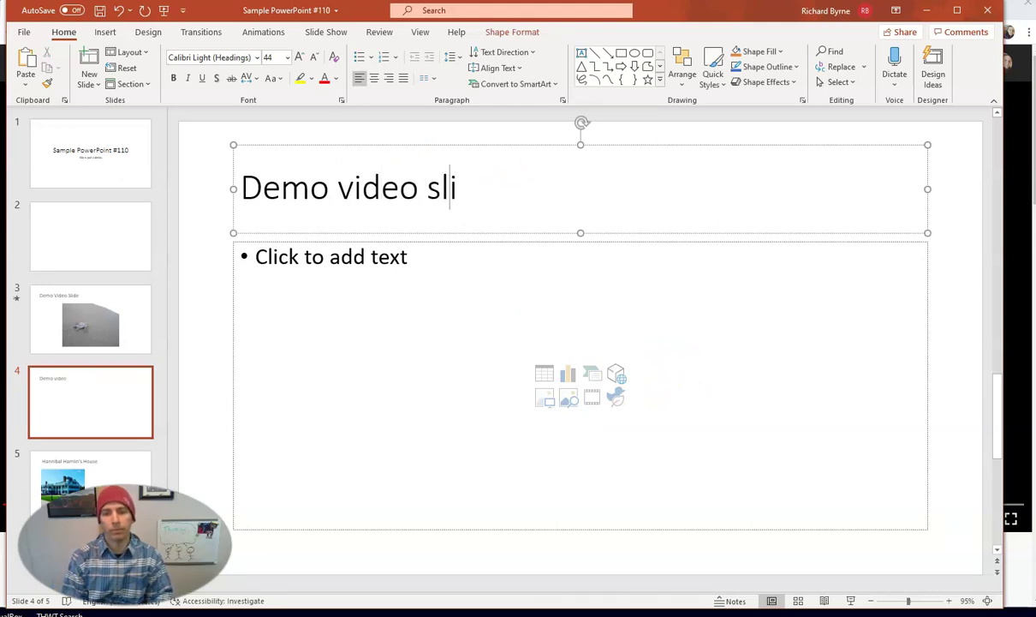
{"action": "type", "text": "de 2"}
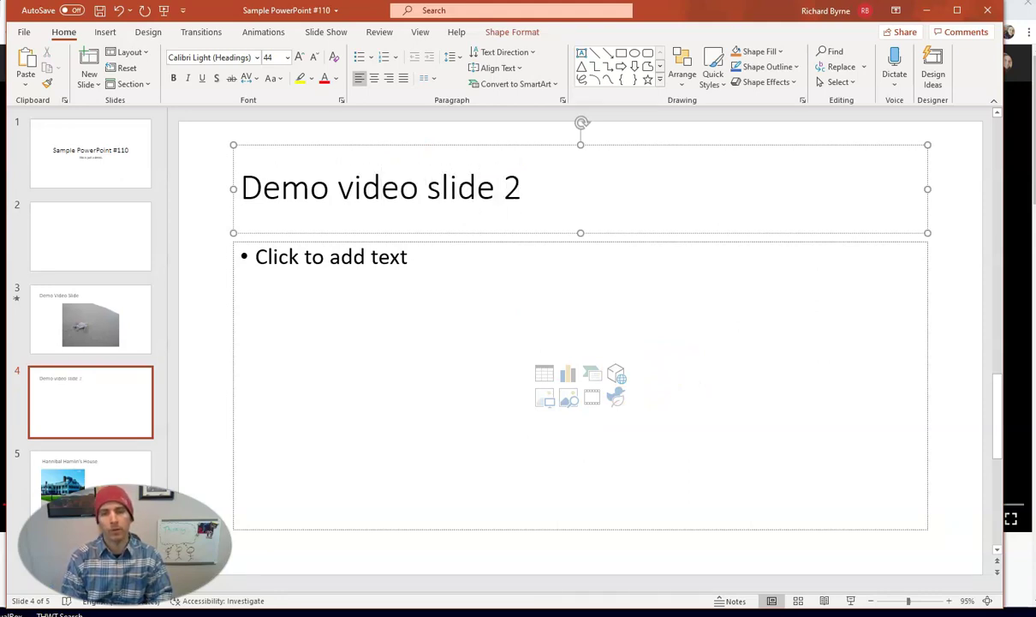
Step: Delete the empty body placeholder beneath the title on slide 4
{"action": "left_click", "coordinate": [377, 242]}
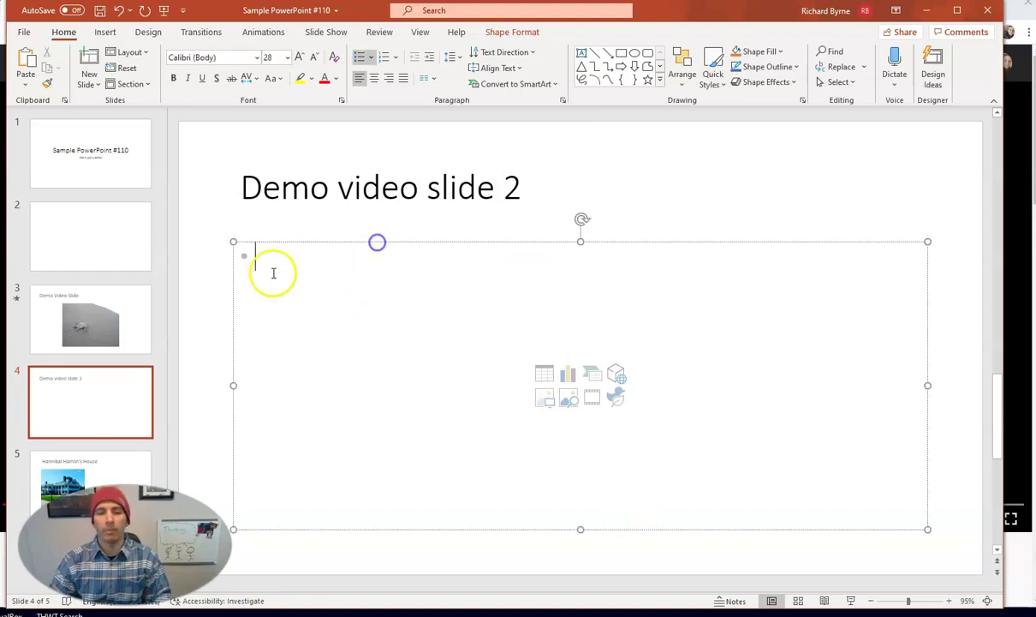
{"action": "left_click", "coordinate": [265, 241]}
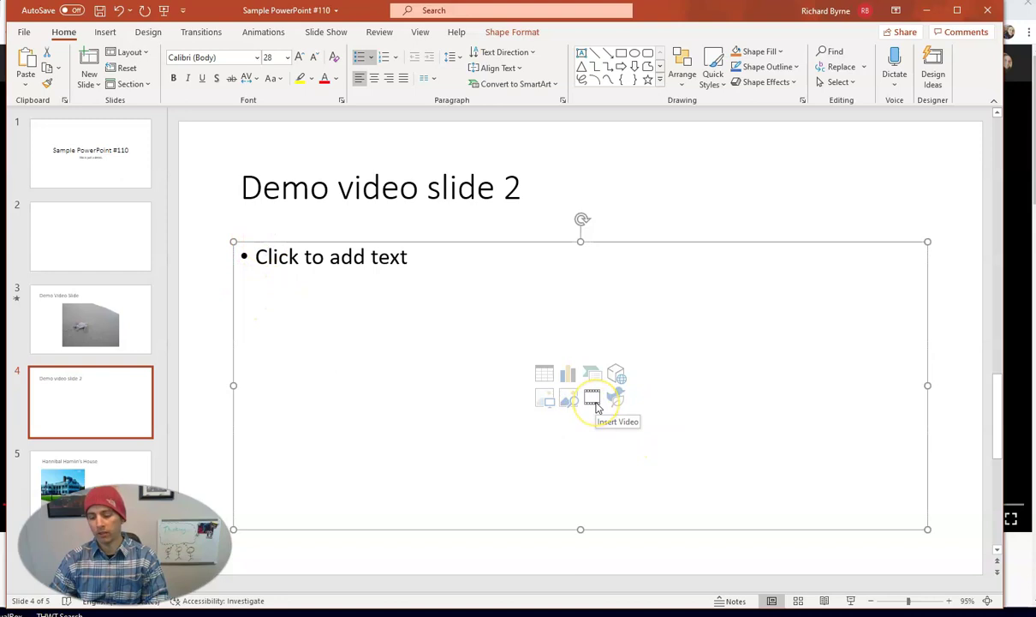
{"action": "key", "text": "Delete"}
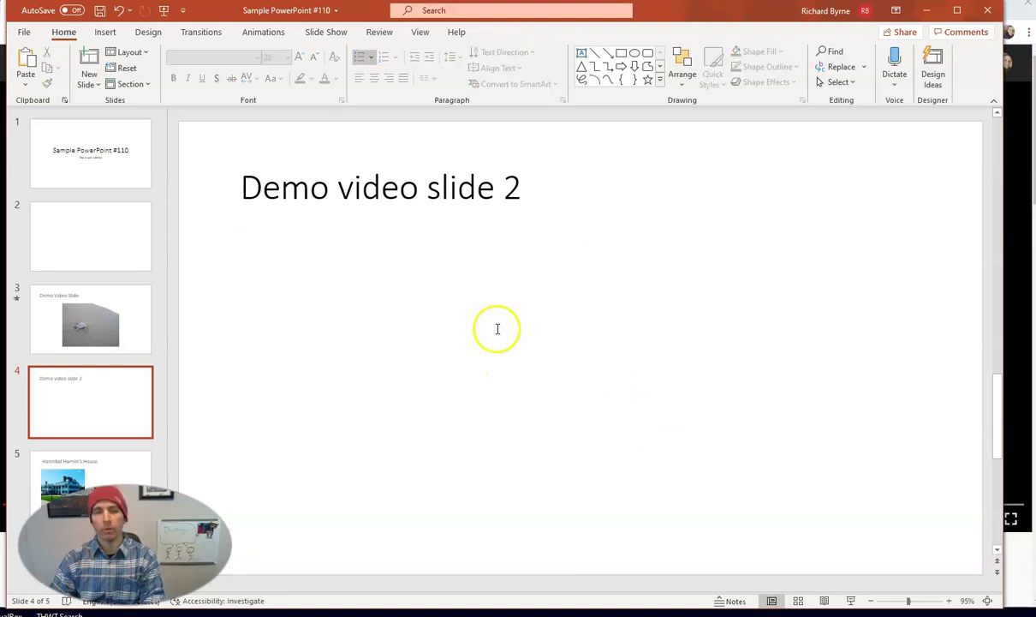
Step: Review the Online Video and Video on My PC options, then switch to the YouTube browser window
{"action": "left_click", "coordinate": [107, 32]}
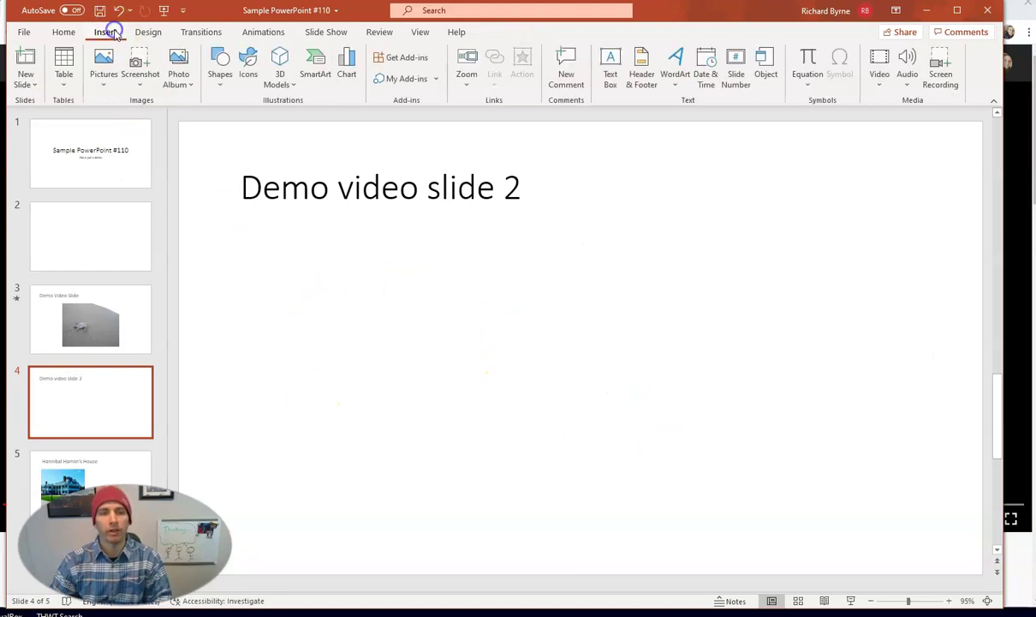
{"action": "left_click", "coordinate": [887, 83]}
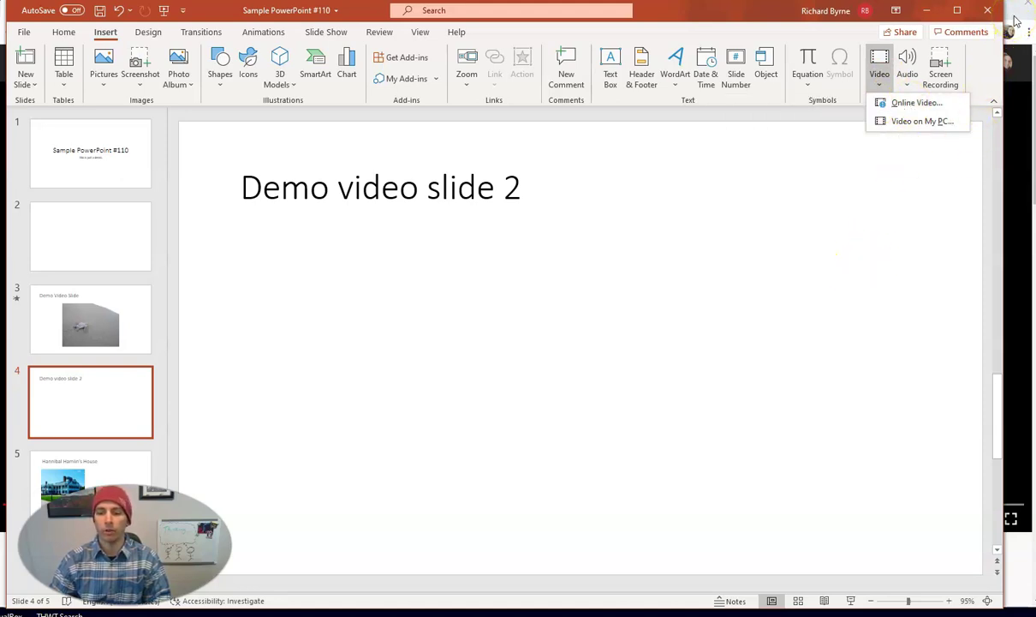
{"action": "left_click", "coordinate": [1017, 18]}
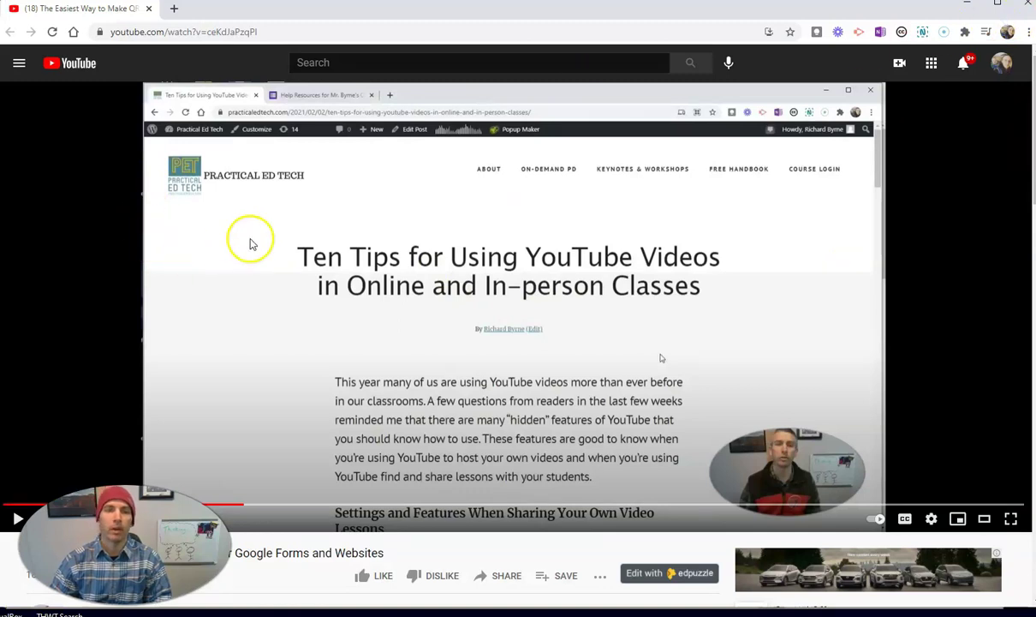
Step: Copy the YouTube video's URL from the browser address bar and return to PowerPoint
{"action": "left_click", "coordinate": [280, 31]}
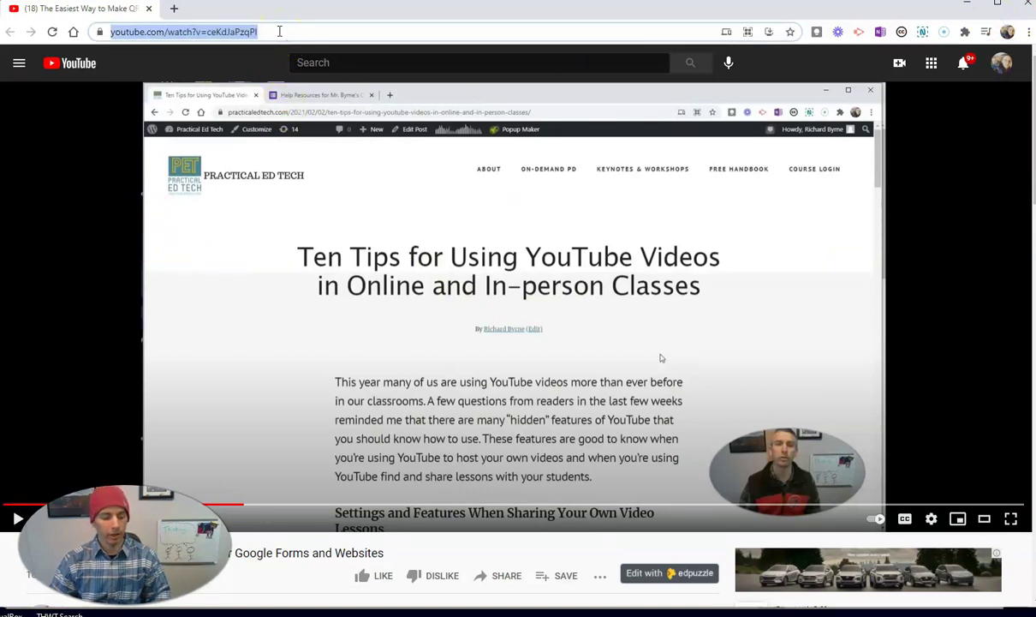
{"action": "left_click", "coordinate": [504, 581]}
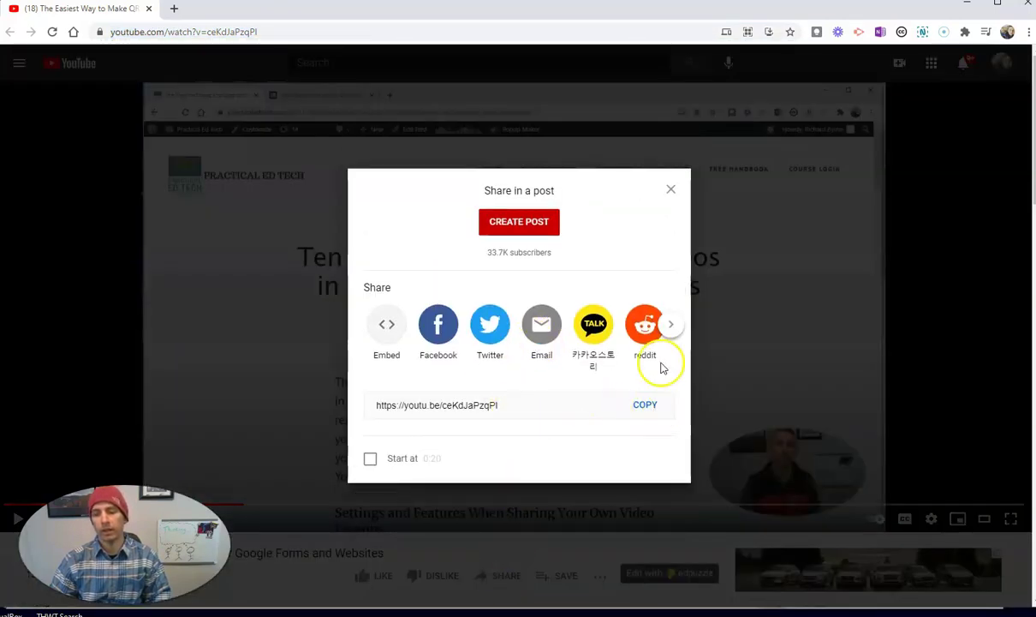
{"action": "left_click", "coordinate": [671, 189]}
{"action": "left_click", "coordinate": [297, 28]}
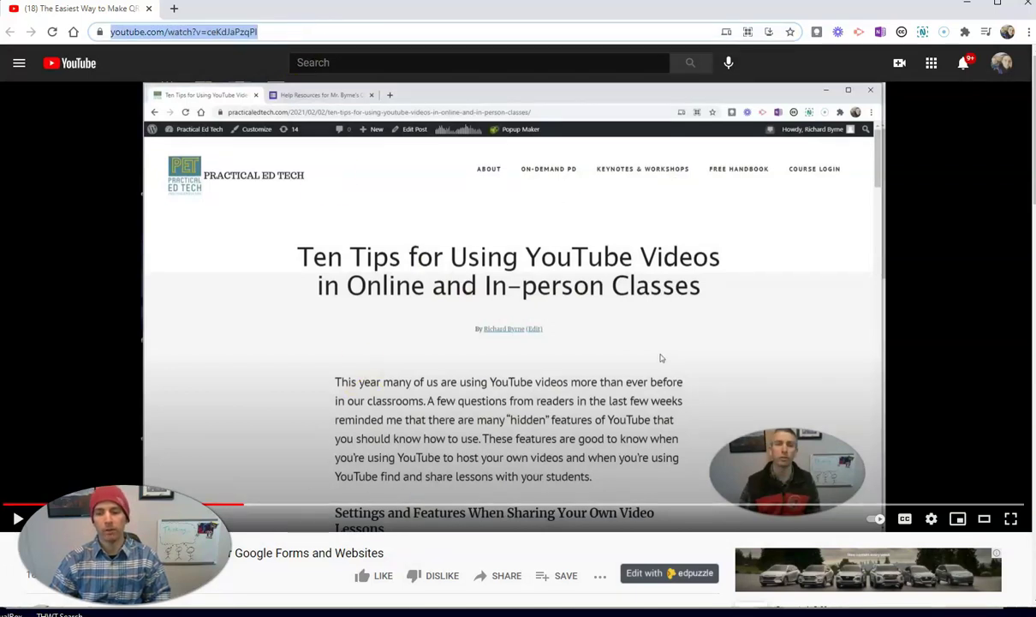
{"action": "key", "text": "alt+Tab"}
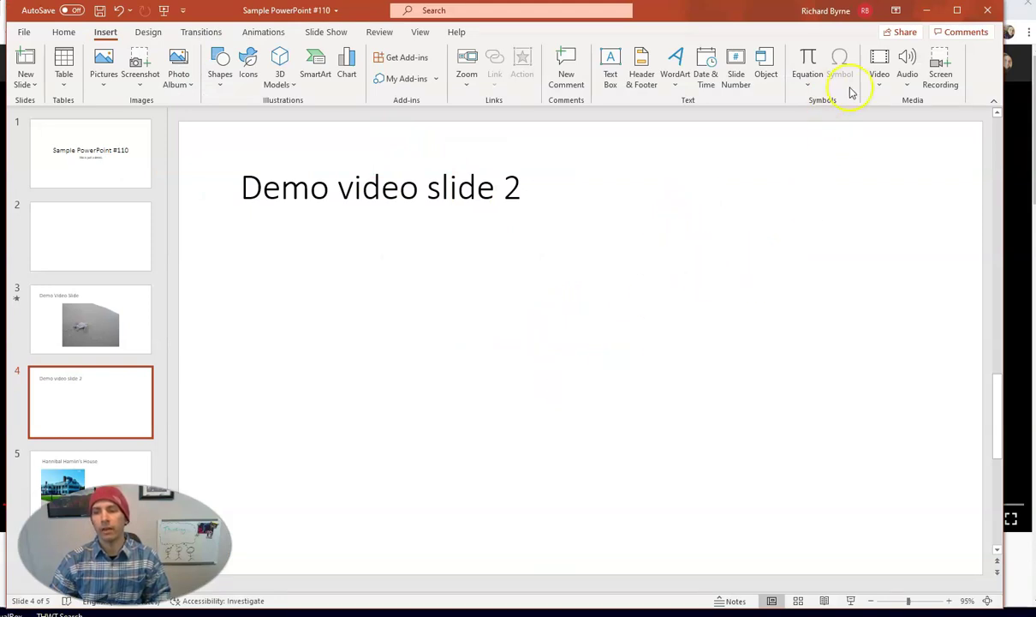
Step: Embed 'The Easiest Way to Make QR Codes' on slide 4 by pasting its URL into Online Video
{"action": "left_click", "coordinate": [882, 79]}
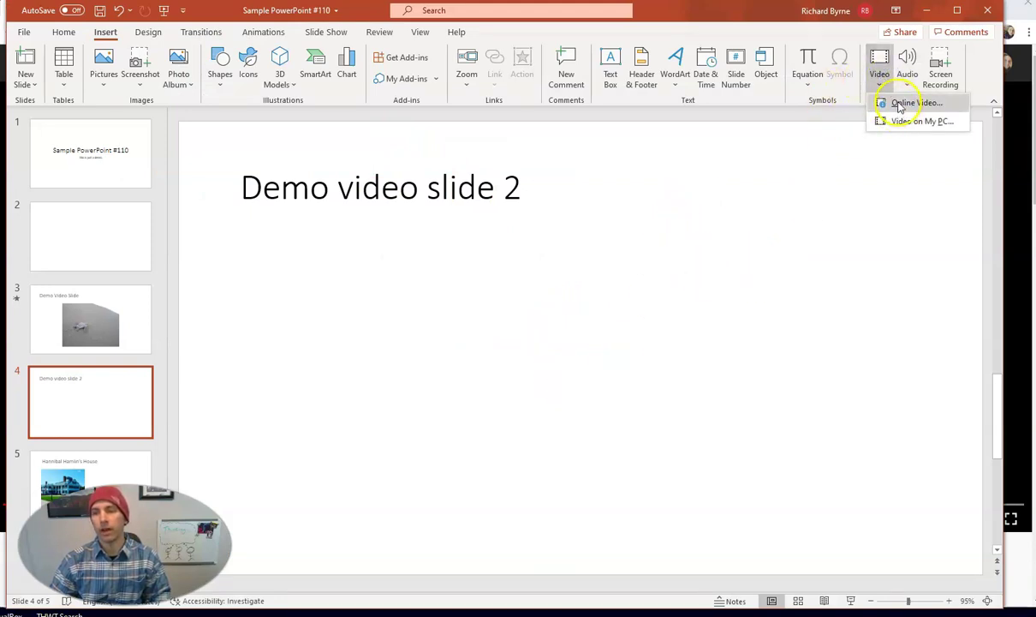
{"action": "left_click", "coordinate": [899, 103]}
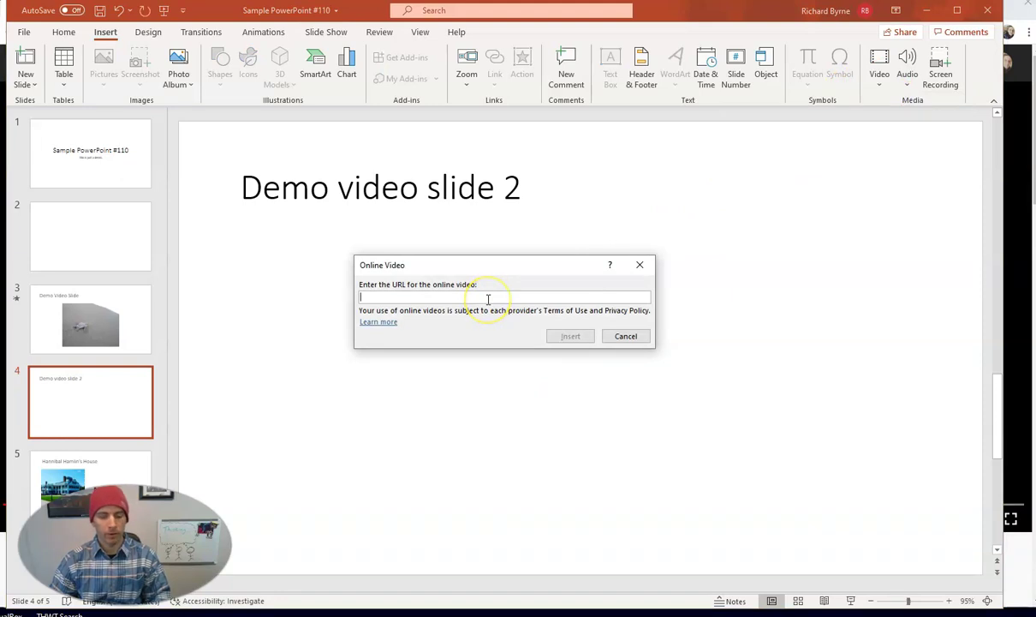
{"action": "key", "text": "ctrl+v"}
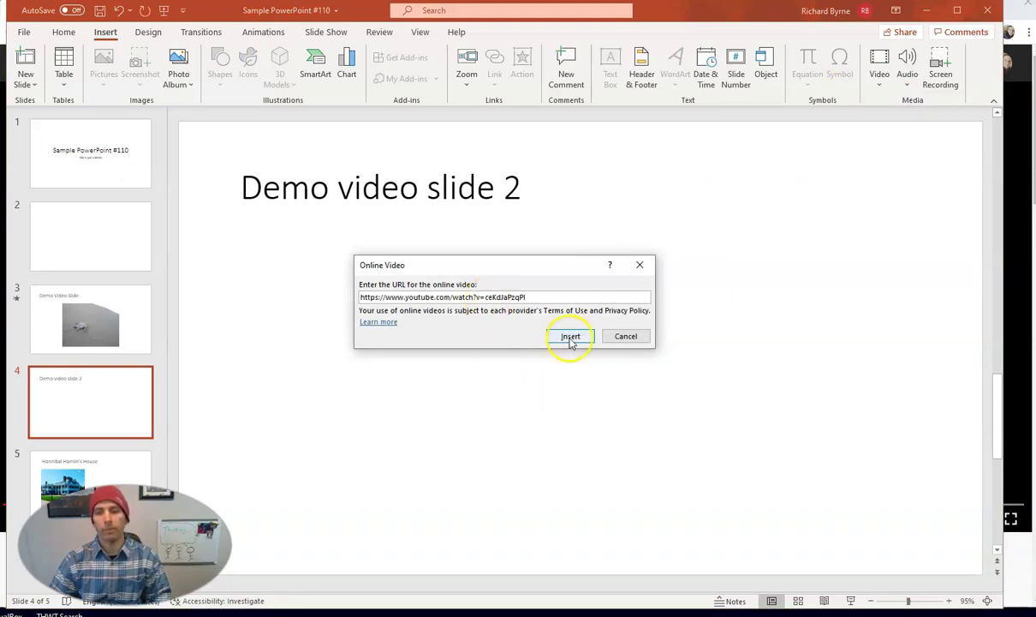
{"action": "left_click", "coordinate": [571, 338]}
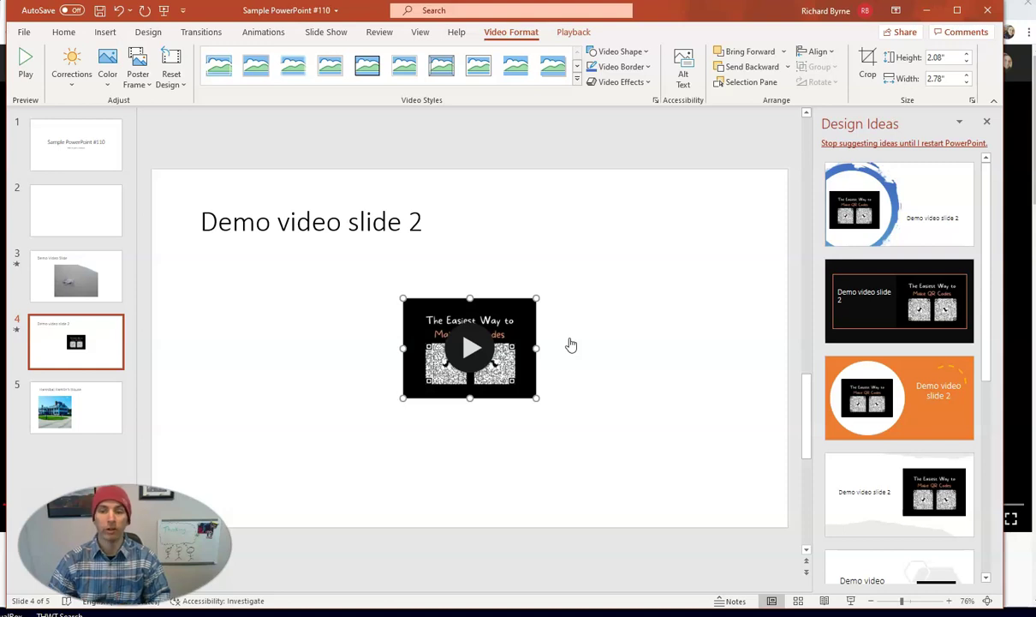
Step: Resize the embedded video to about 5.5 by 7.4 inches and attempt to trim it
{"action": "left_click_drag", "start_coordinate": [536, 398], "coordinate": [619, 508]}
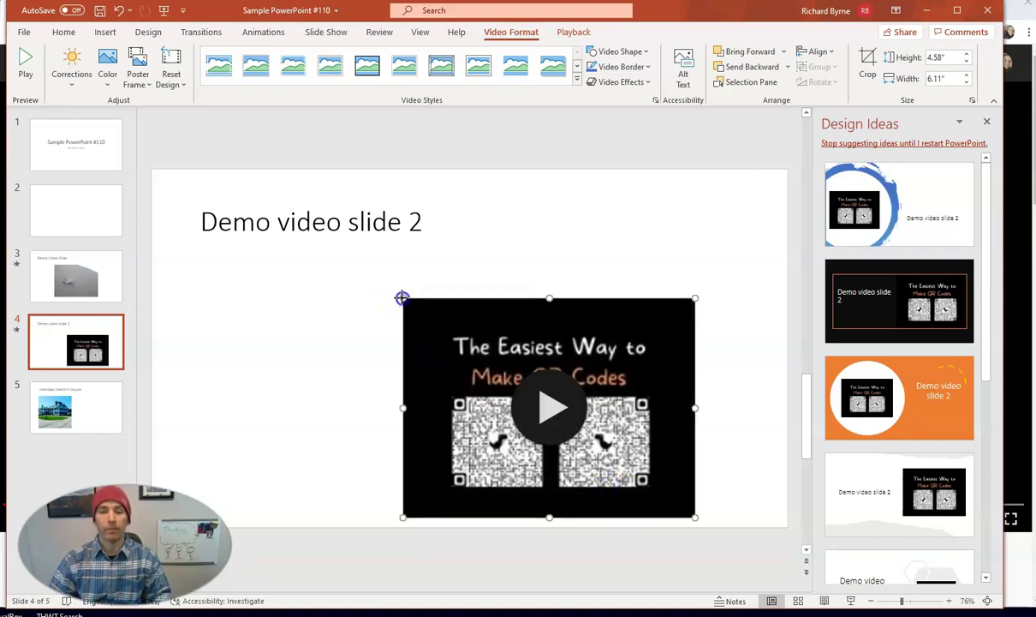
{"action": "left_click_drag", "start_coordinate": [402, 297], "coordinate": [343, 254]}
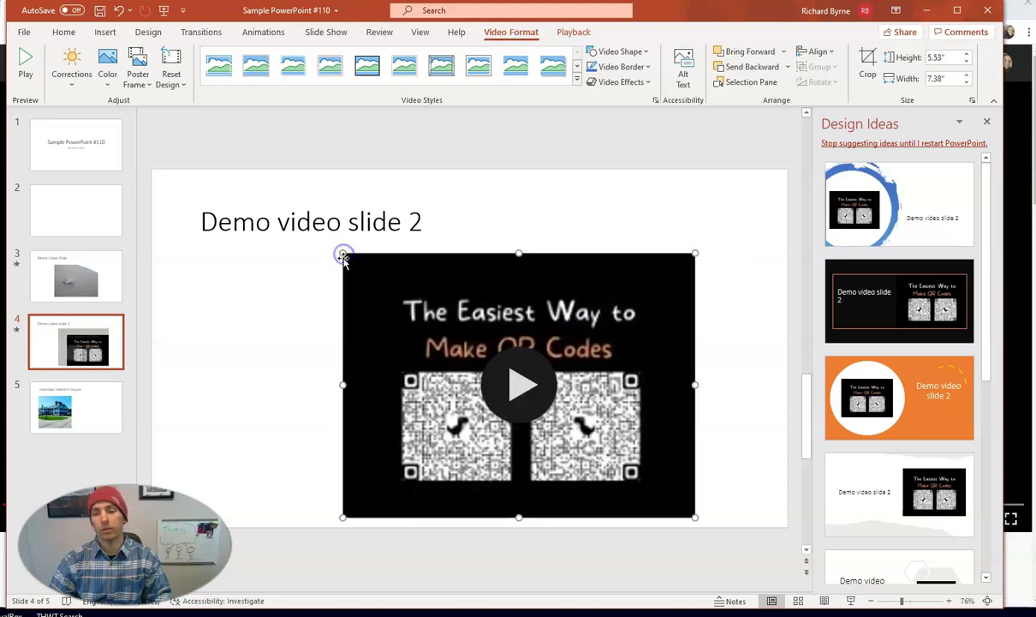
{"action": "right_click", "coordinate": [475, 332]}
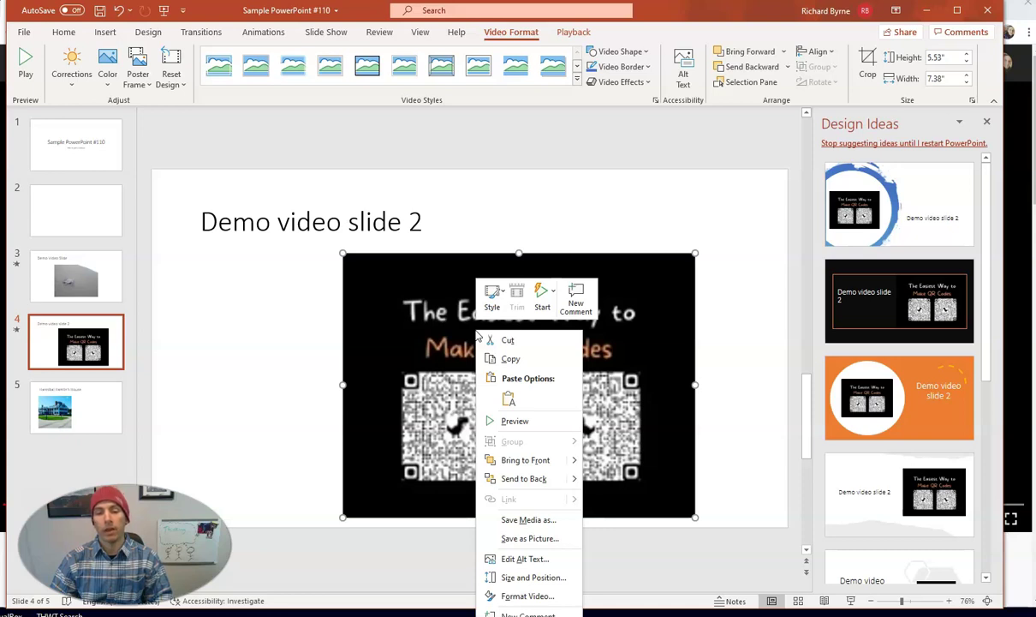
{"action": "left_click", "coordinate": [519, 301]}
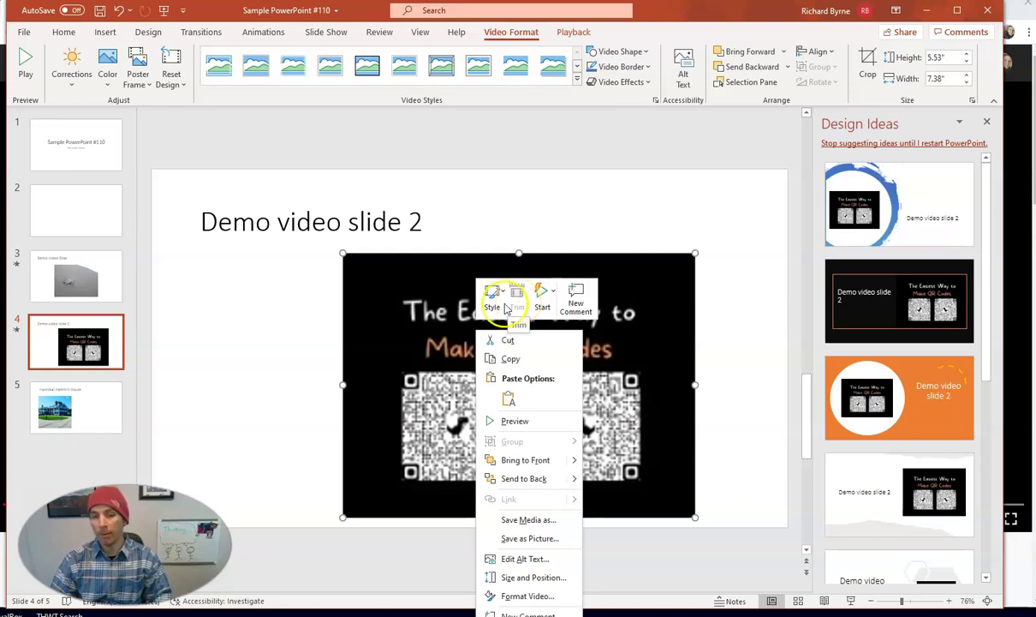
Step: Browse the video styles and set the video to start when clicked
{"action": "left_click", "coordinate": [495, 301]}
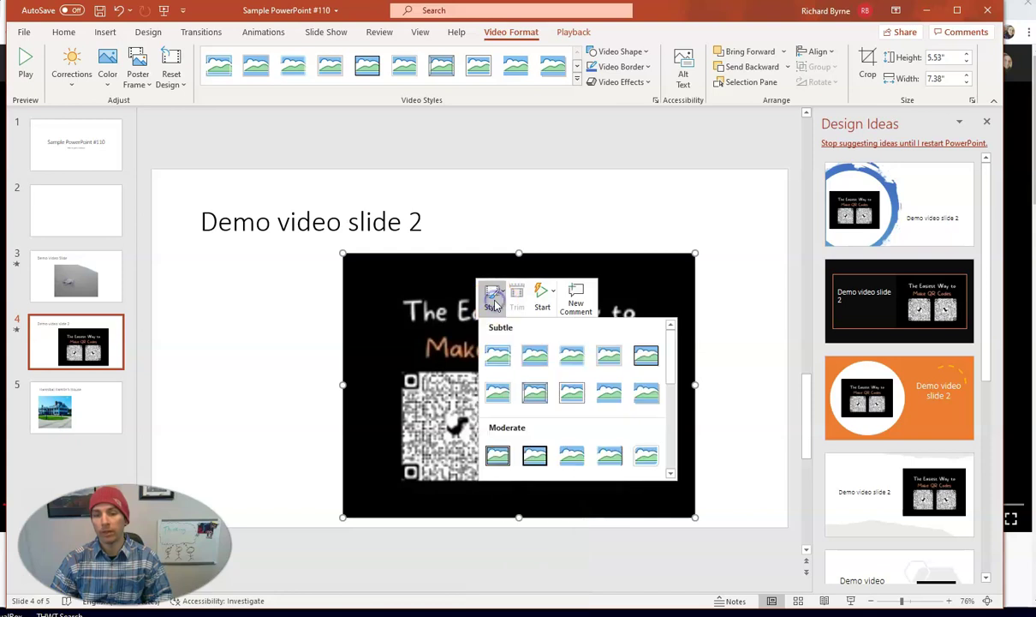
{"action": "scroll", "coordinate": [603, 415], "scroll_direction": "down", "scroll_amount": 1}
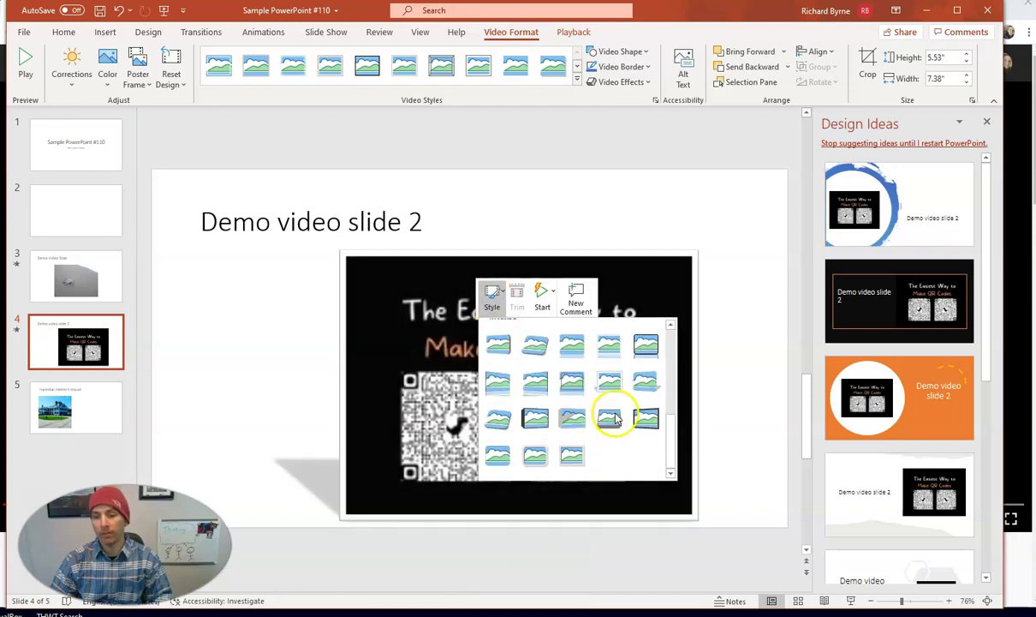
{"action": "scroll", "coordinate": [623, 421], "scroll_direction": "up", "scroll_amount": 1}
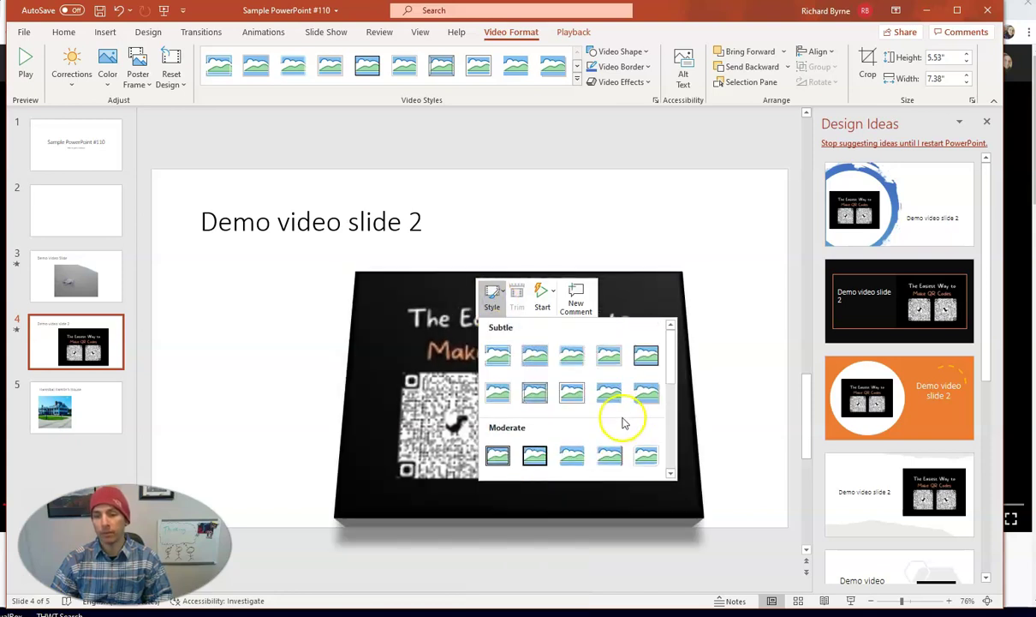
{"action": "left_click", "coordinate": [670, 370]}
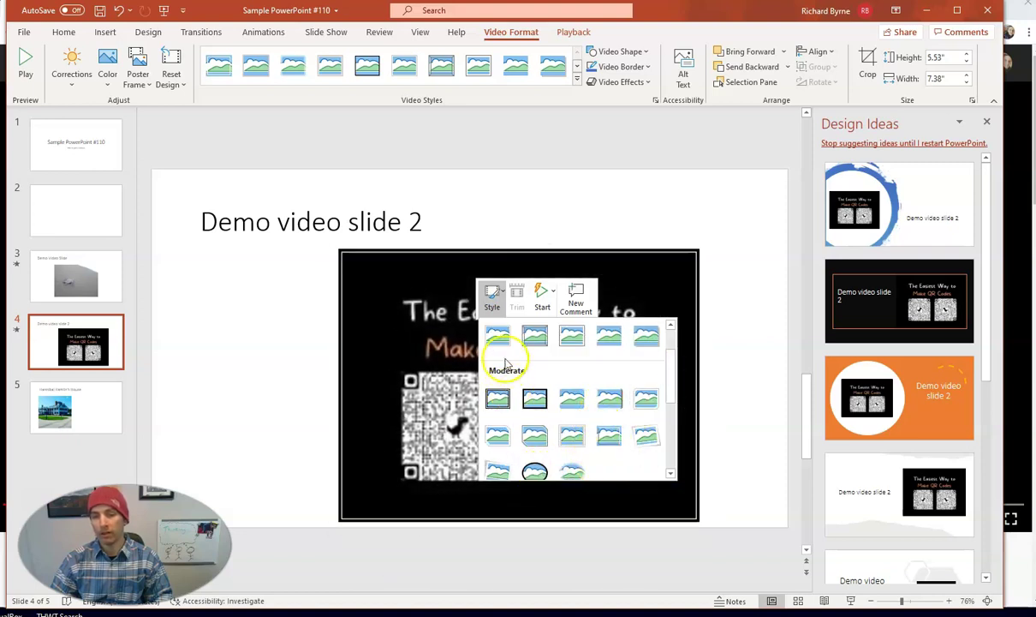
{"action": "left_click", "coordinate": [548, 295]}
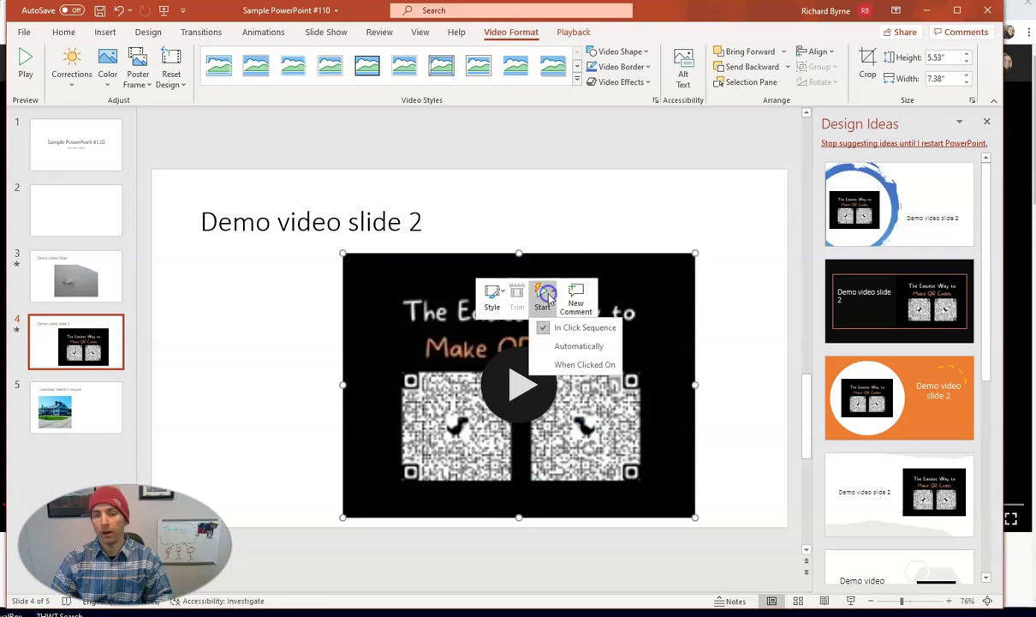
{"action": "left_click", "coordinate": [561, 366]}
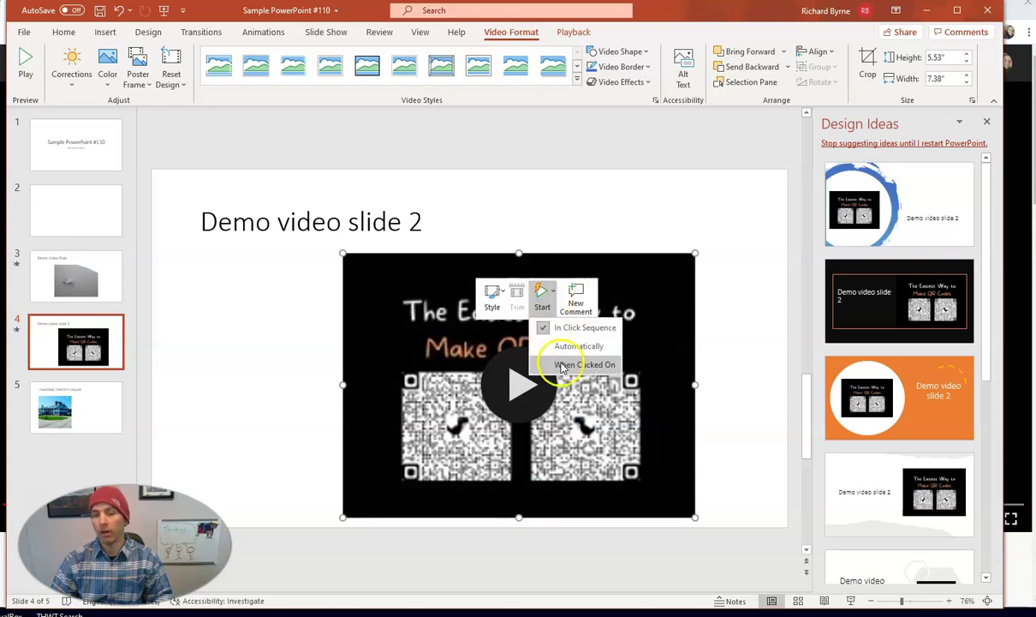
{"action": "left_click", "coordinate": [724, 355]}
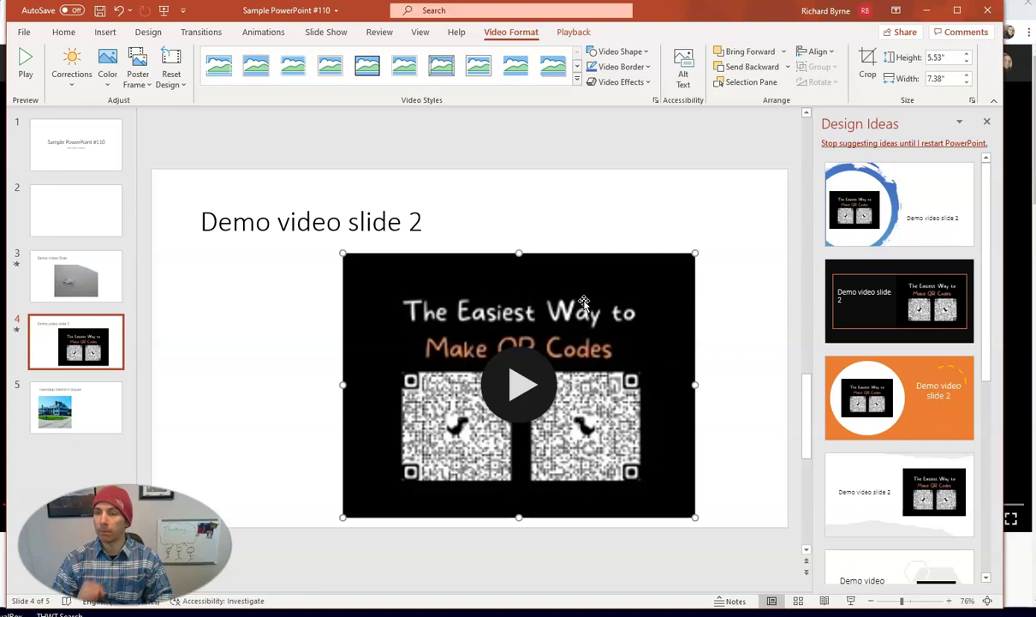
Step: Delete the embedded YouTube video from slide 4
{"action": "left_click", "coordinate": [557, 300]}
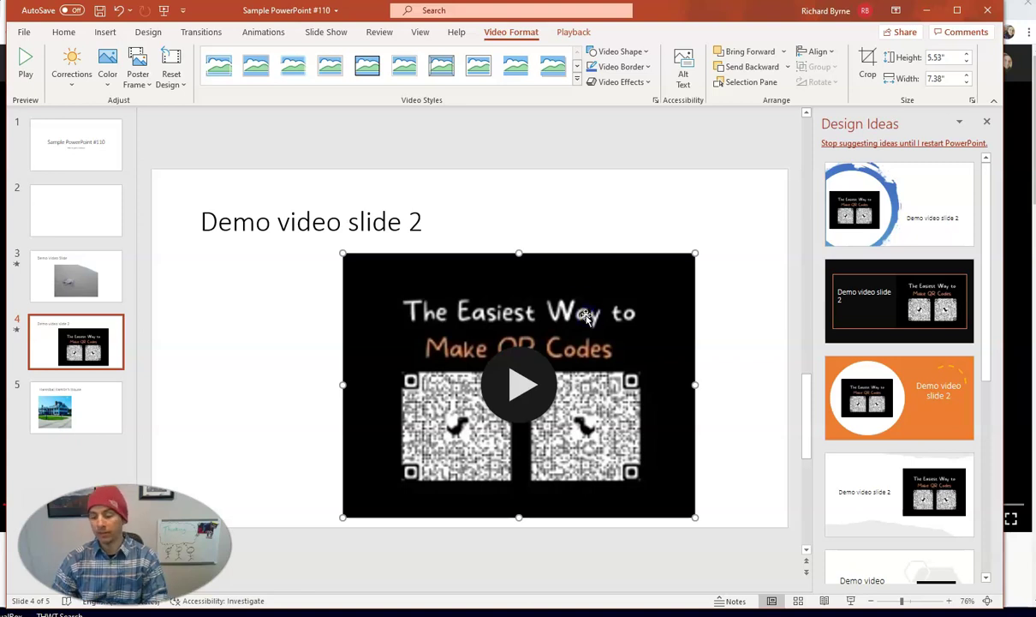
{"action": "key", "text": "Delete"}
{"action": "left_click", "coordinate": [837, 137]}
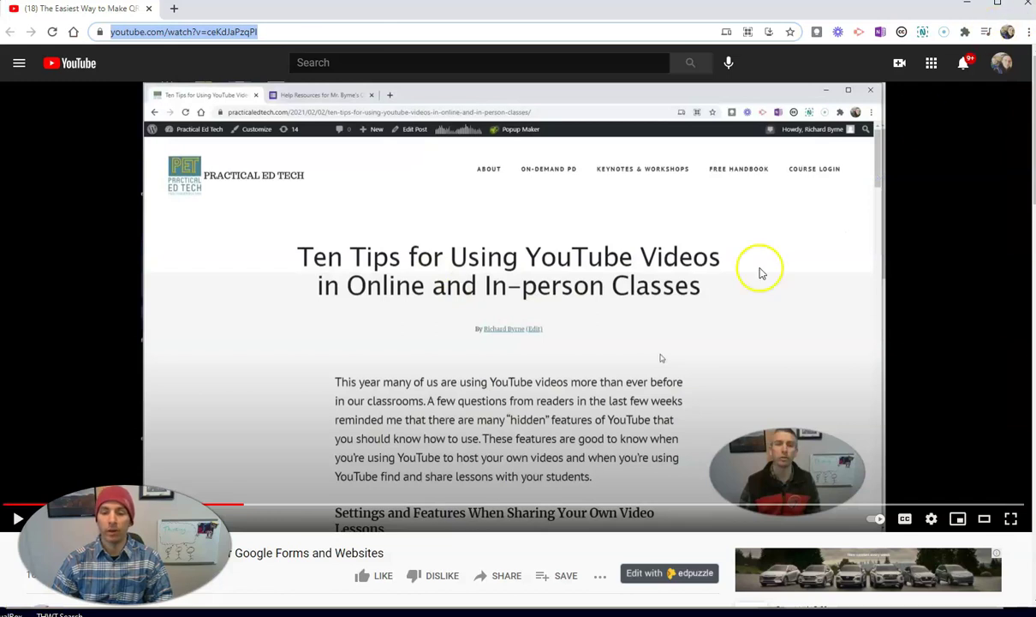
Step: Set the QR codes video's YouTube share link to start at 0:25 and copy it
{"action": "left_click", "coordinate": [501, 582]}
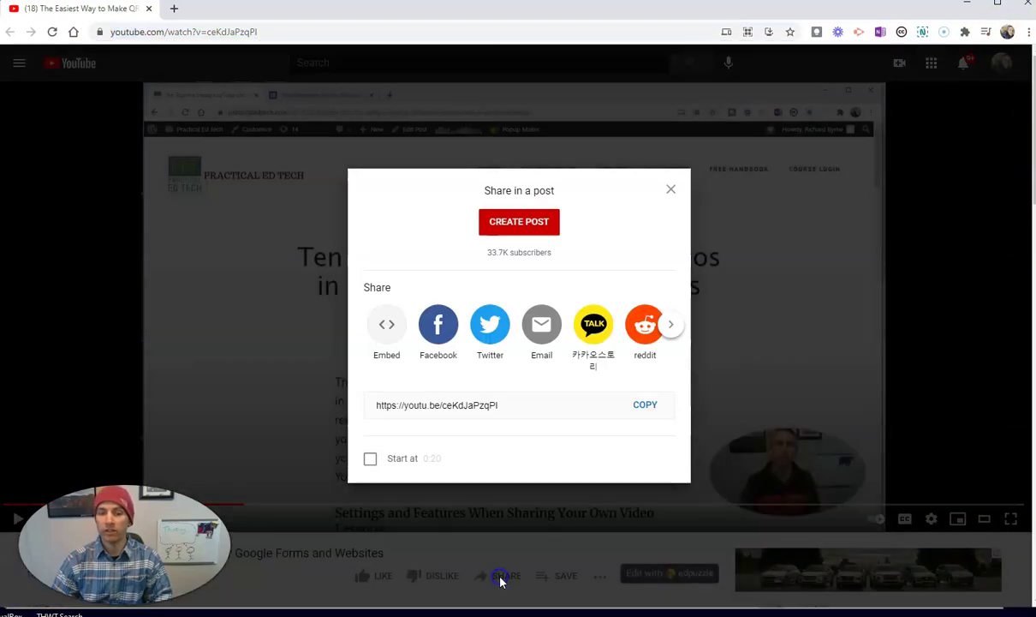
{"action": "left_click", "coordinate": [370, 460]}
{"action": "left_click", "coordinate": [433, 459]}
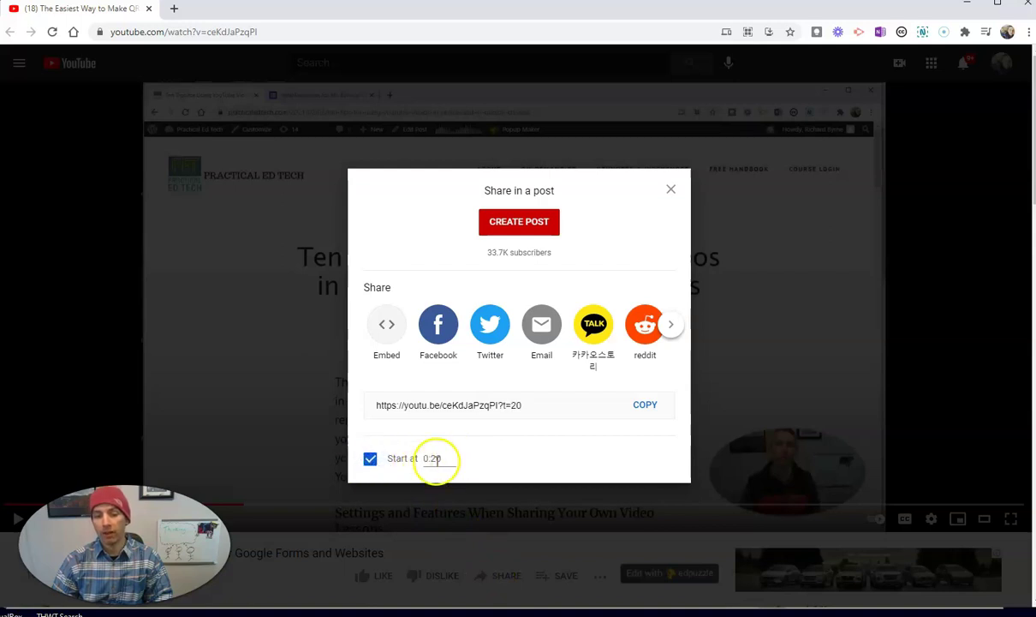
{"action": "key", "text": "BackSpace"}
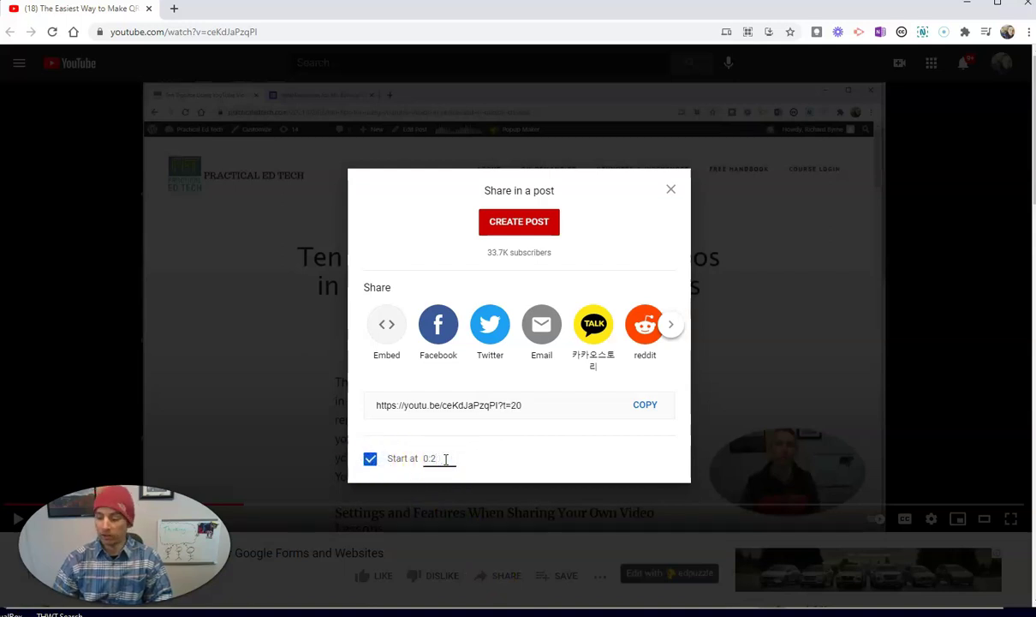
{"action": "type", "text": "5"}
{"action": "left_click", "coordinate": [525, 408]}
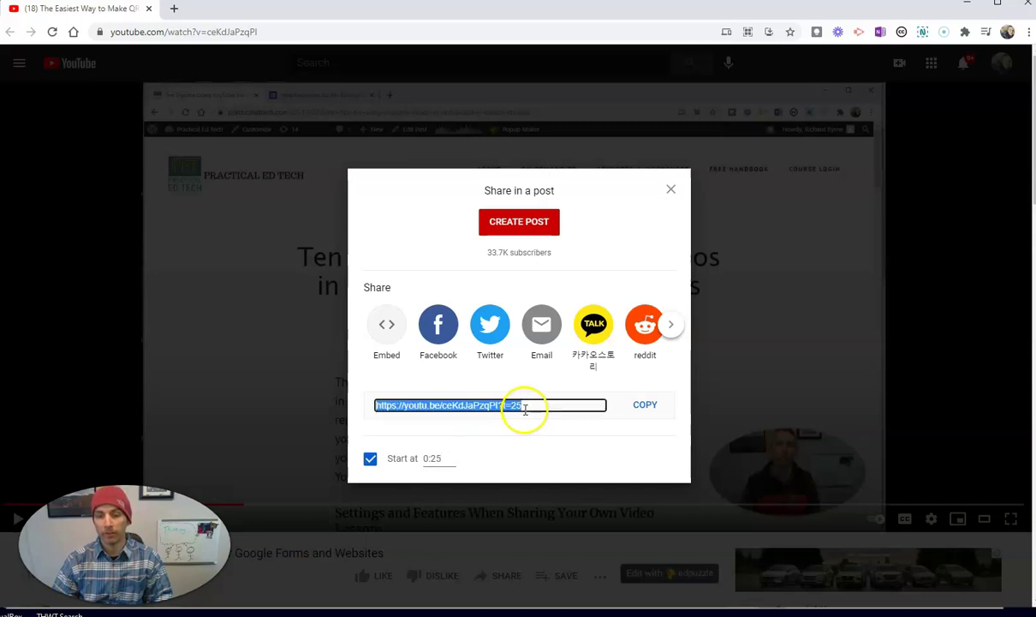
{"action": "left_click", "coordinate": [648, 410]}
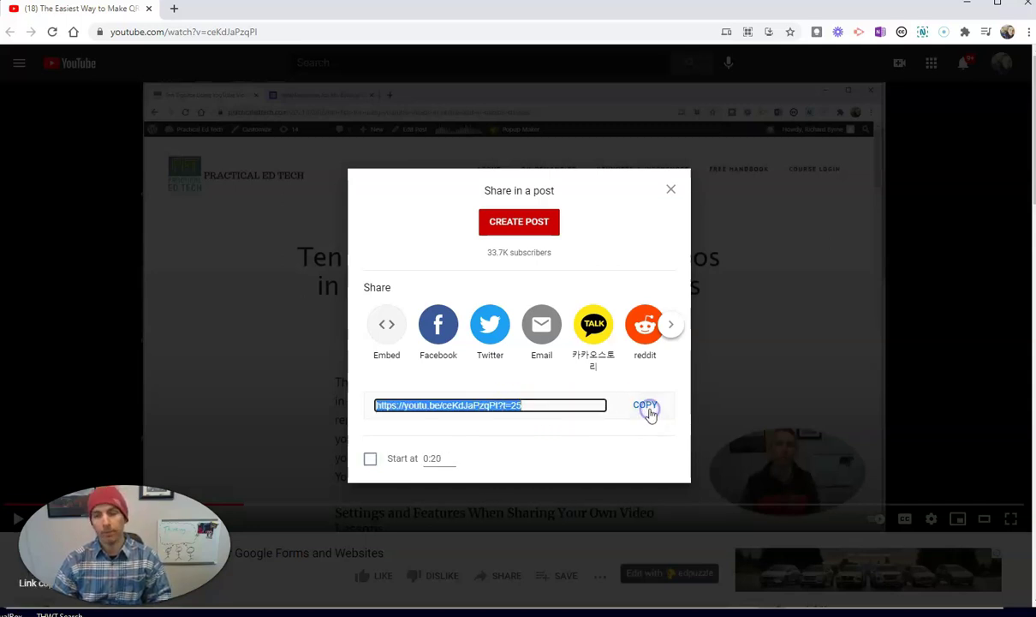
{"action": "left_click", "coordinate": [370, 460]}
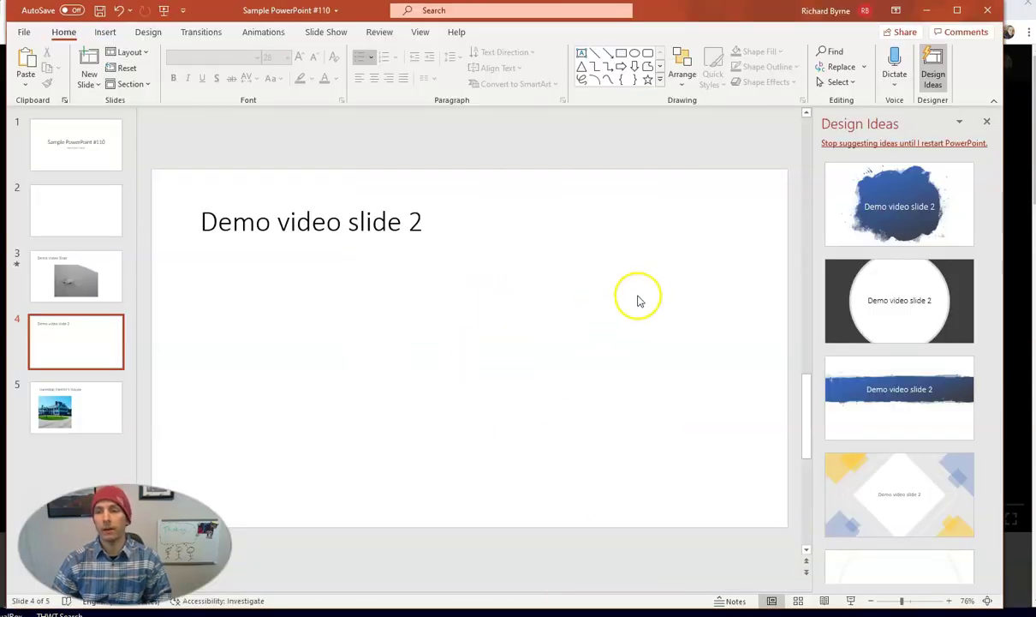
Step: Paste the 0:25 YouTube link as an Online Video and insert it on slide 4
{"action": "left_click", "coordinate": [106, 32]}
{"action": "left_click", "coordinate": [889, 83]}
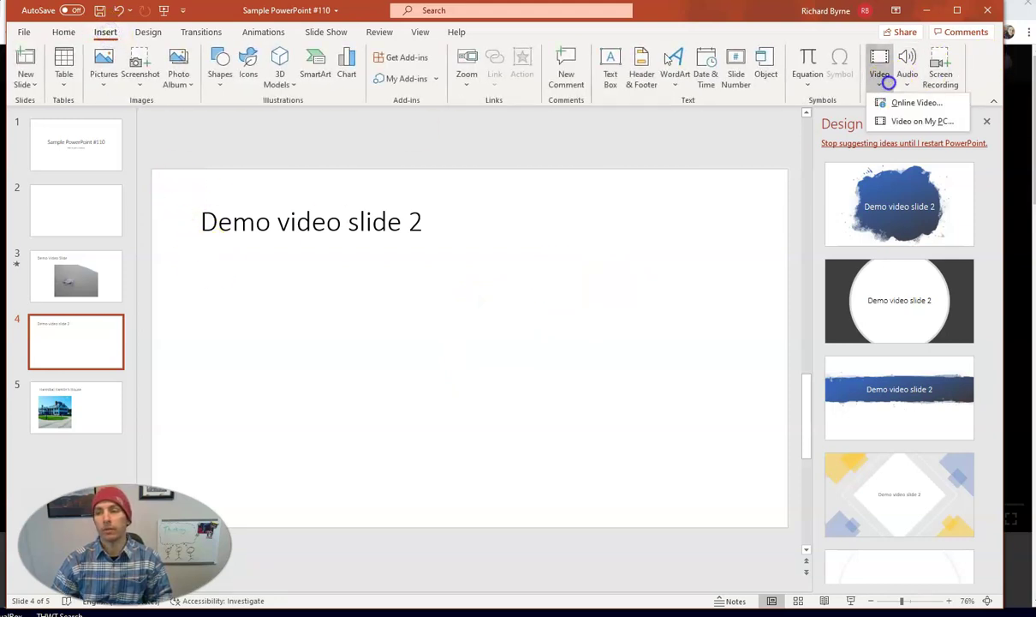
{"action": "left_click", "coordinate": [905, 106]}
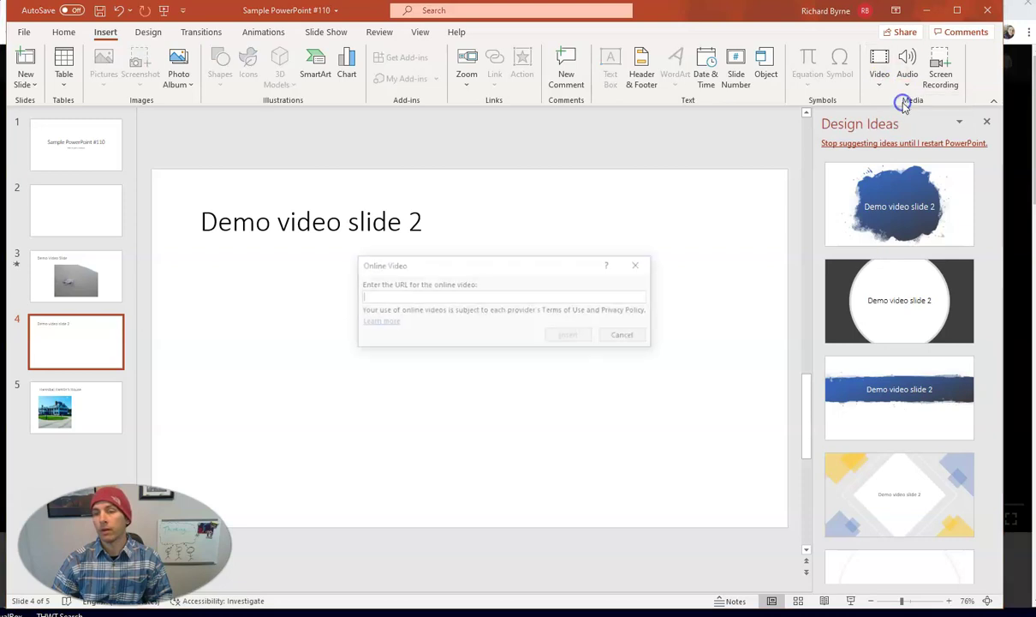
{"action": "key", "text": "ctrl+v"}
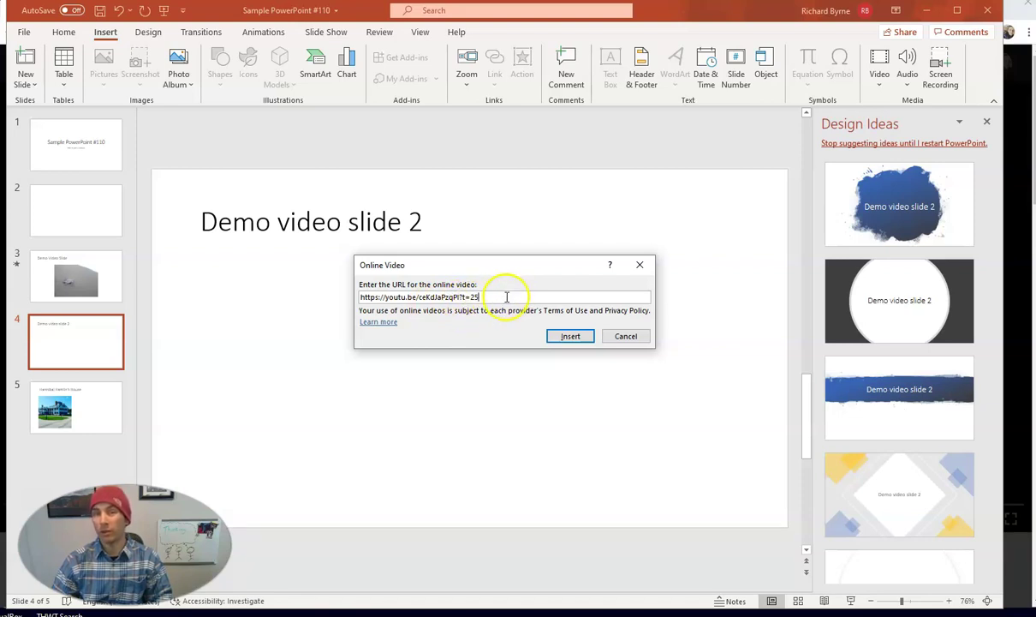
{"action": "left_click", "coordinate": [569, 337]}
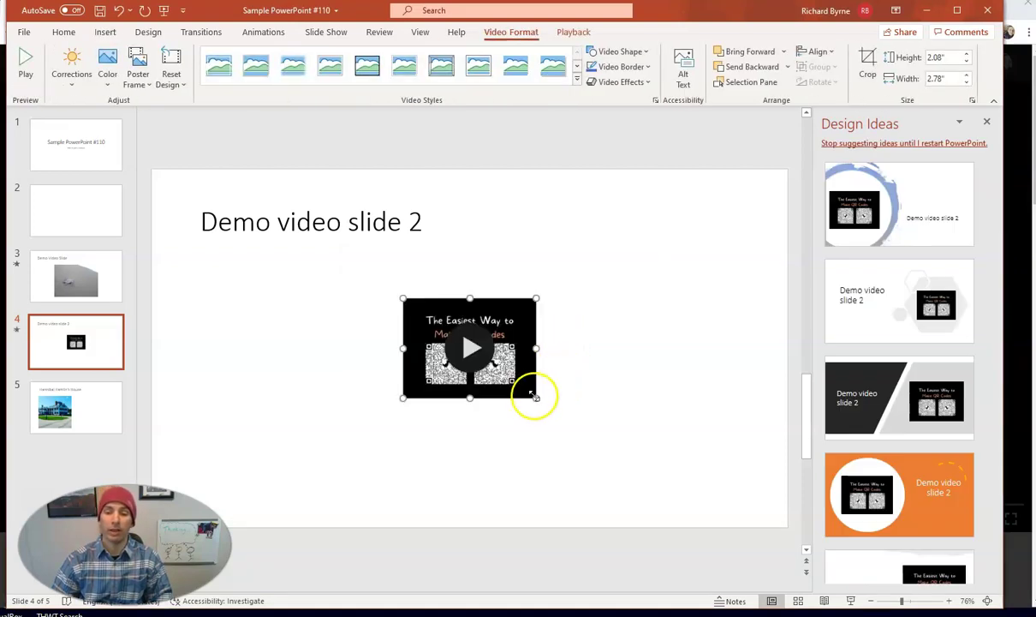
Step: Enlarge the video to about 6.24 by 4.68 inches and apply the orange white-circle Design Idea
{"action": "mouse_move", "coordinate": [535, 399]}
{"action": "left_mouse_down"}
{"action": "mouse_move", "coordinate": [659, 522]}
{"action": "mouse_move", "coordinate": [700, 521]}
{"action": "left_mouse_up"}
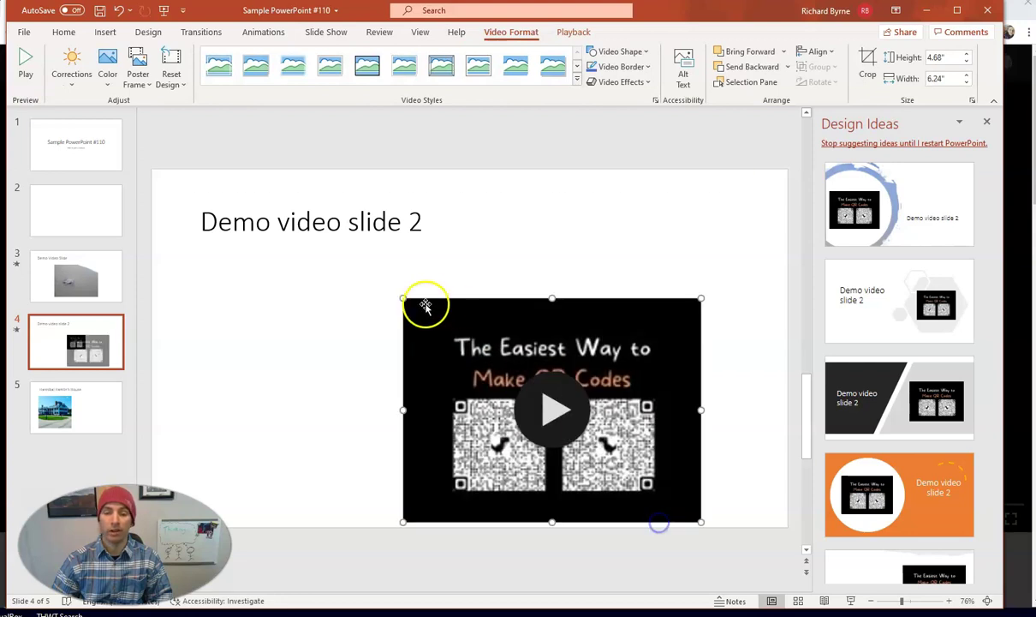
{"action": "left_click_drag", "start_coordinate": [403, 298], "coordinate": [339, 249]}
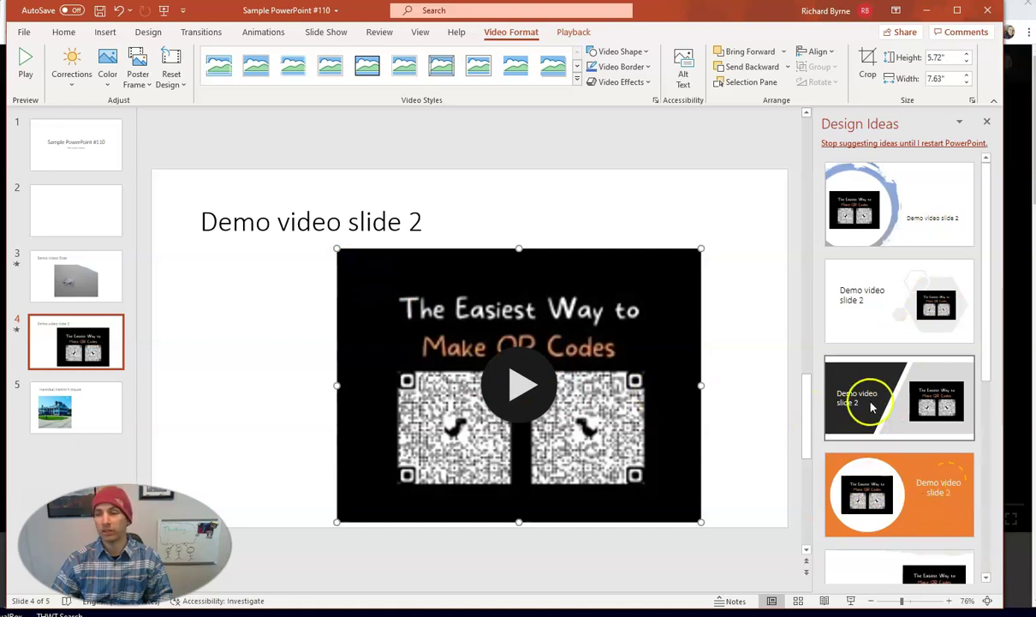
{"action": "left_click", "coordinate": [907, 479]}
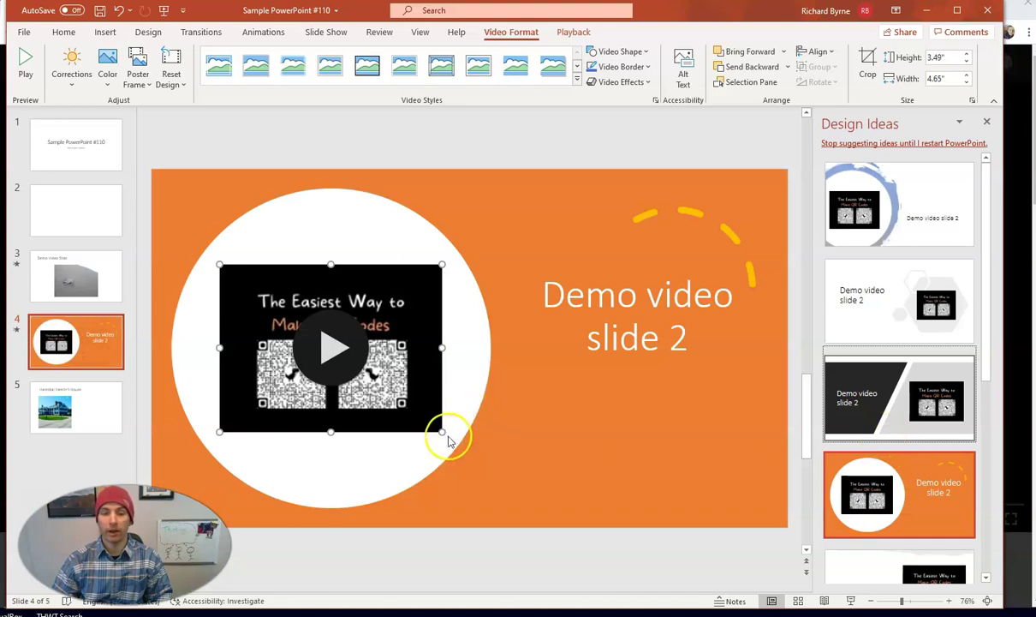
Step: Stretch the video to fill the white circle, then minimize PowerPoint
{"action": "left_click_drag", "start_coordinate": [442, 432], "coordinate": [466, 448]}
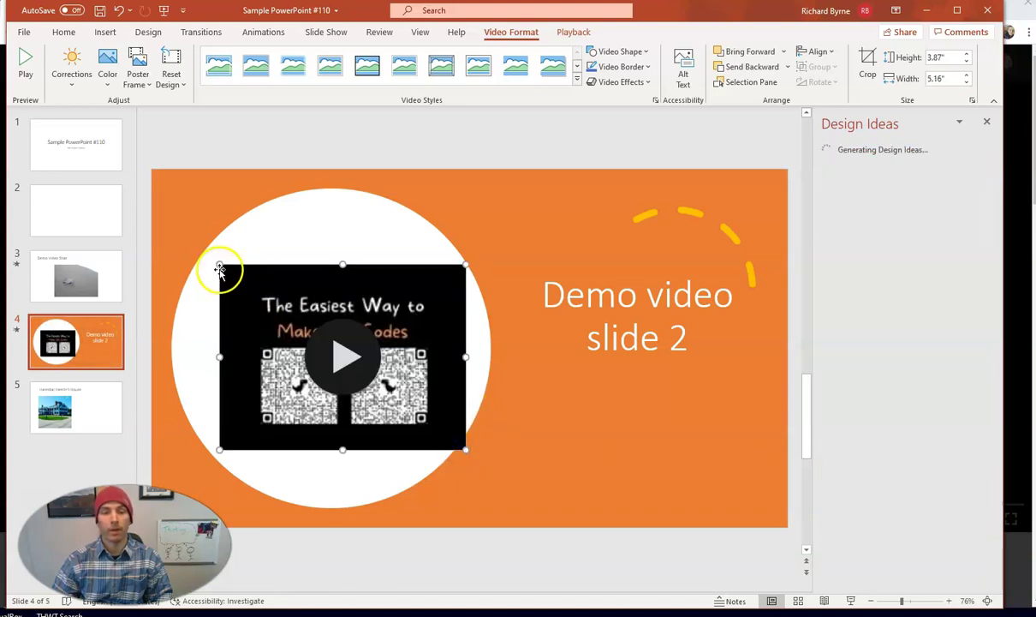
{"action": "left_click_drag", "start_coordinate": [220, 265], "coordinate": [197, 248]}
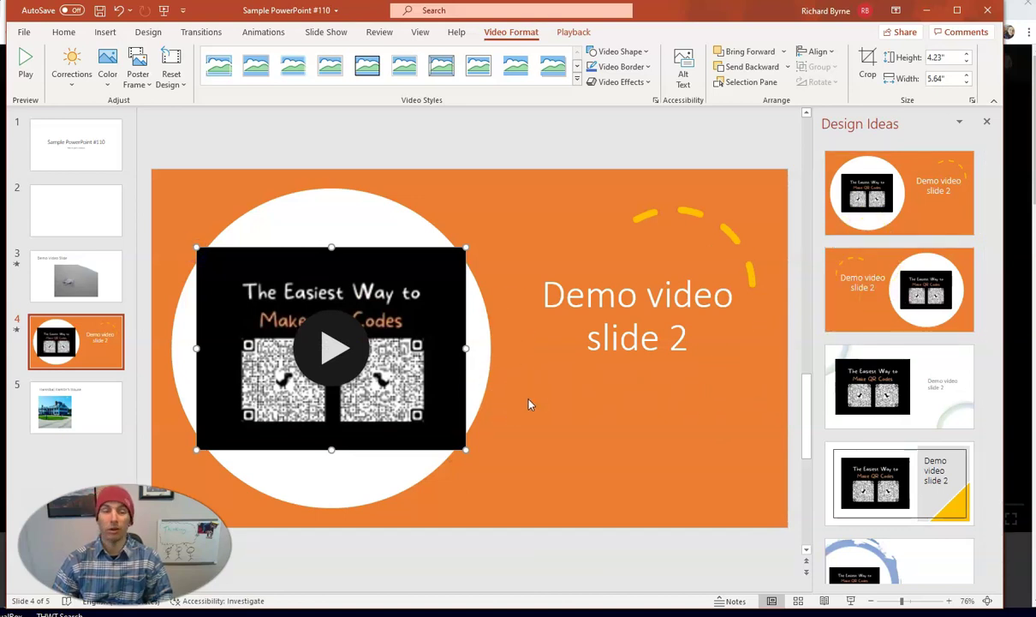
{"action": "left_click", "coordinate": [343, 358]}
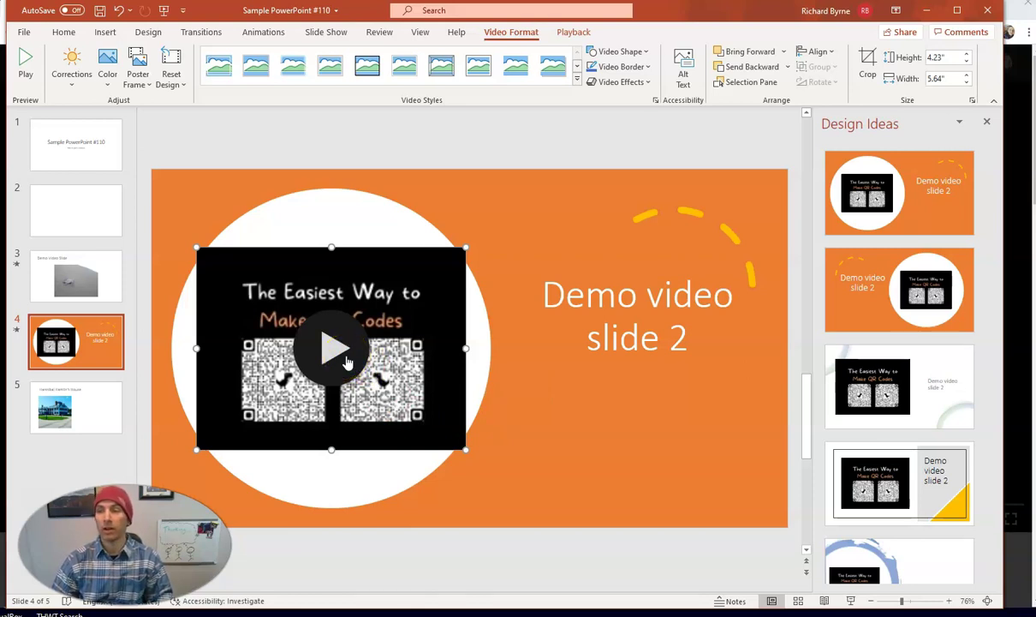
{"action": "left_click", "coordinate": [1009, 10]}
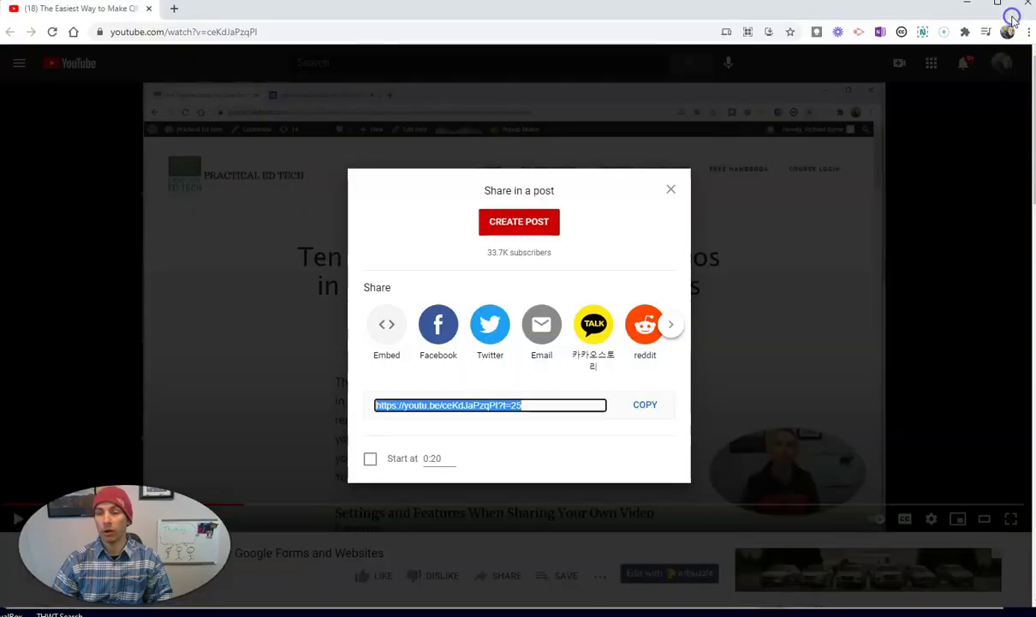
Step: Copy a YouTube share link starting at 0:45 and switch back to PowerPoint
{"action": "left_click", "coordinate": [509, 411]}
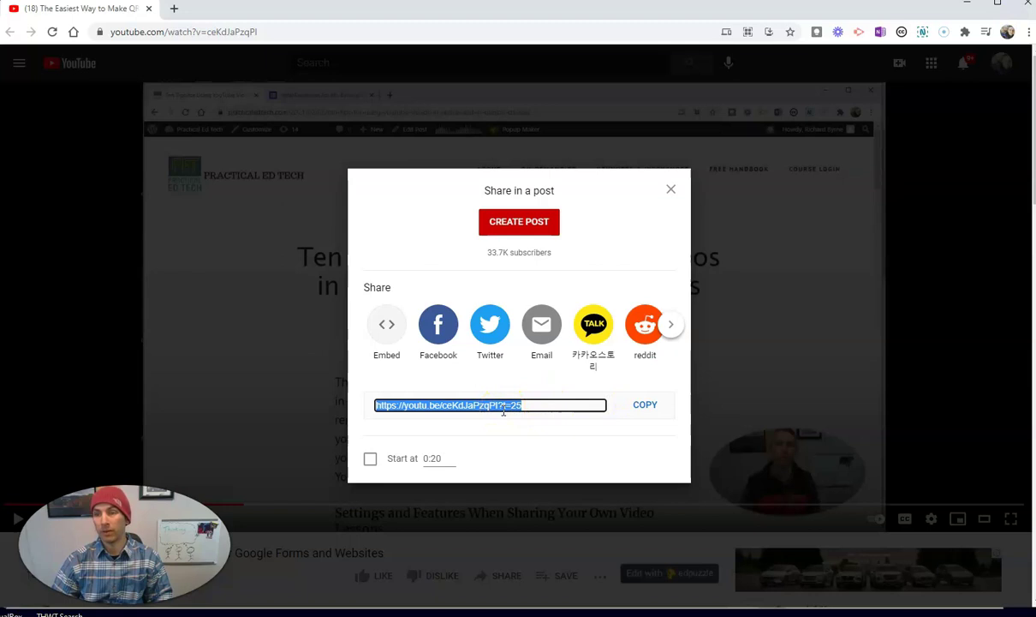
{"action": "right_click", "coordinate": [521, 406]}
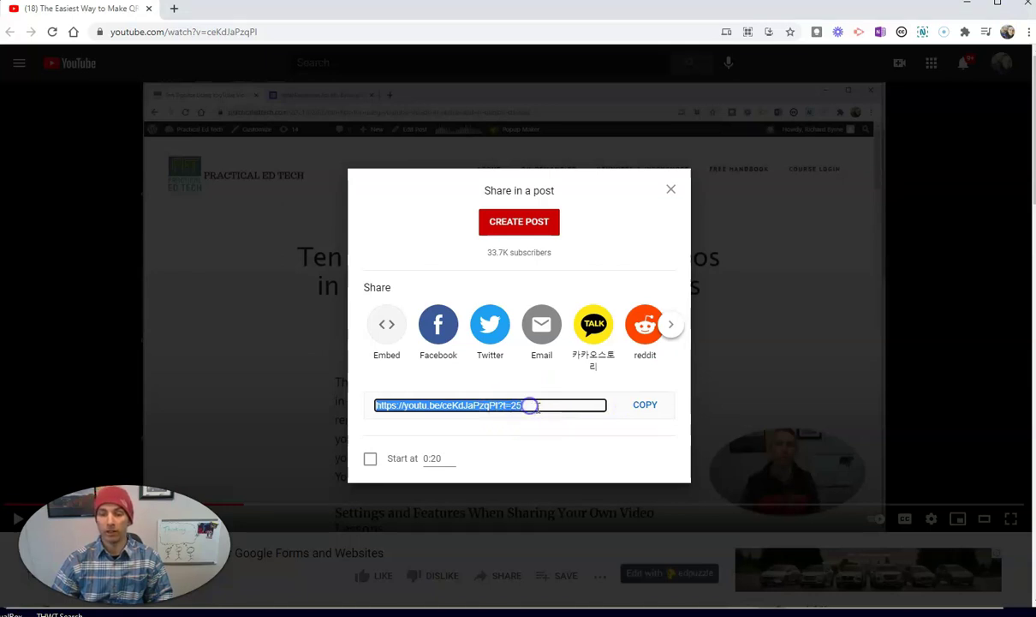
{"action": "left_click", "coordinate": [370, 458]}
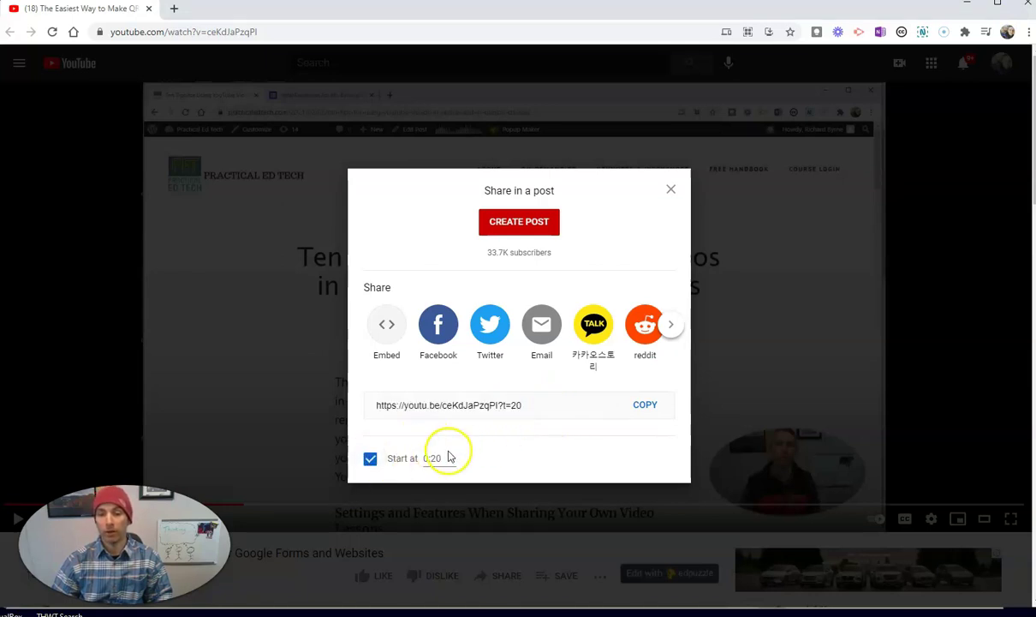
{"action": "key", "text": "BackSpace"}
{"action": "key", "text": "BackSpace"}
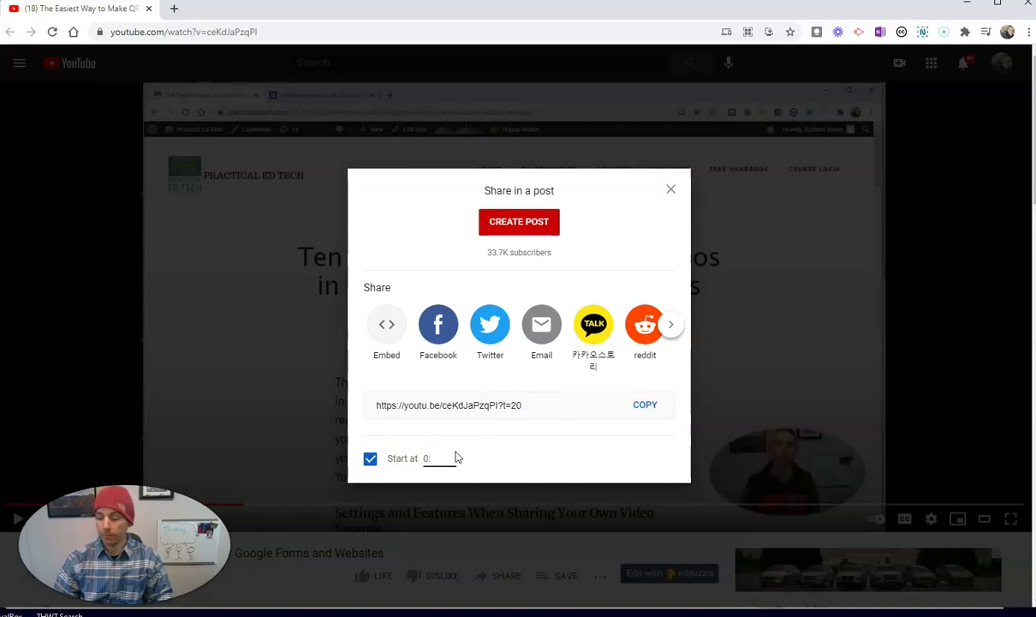
{"action": "type", "text": "45"}
{"action": "left_click", "coordinate": [527, 410]}
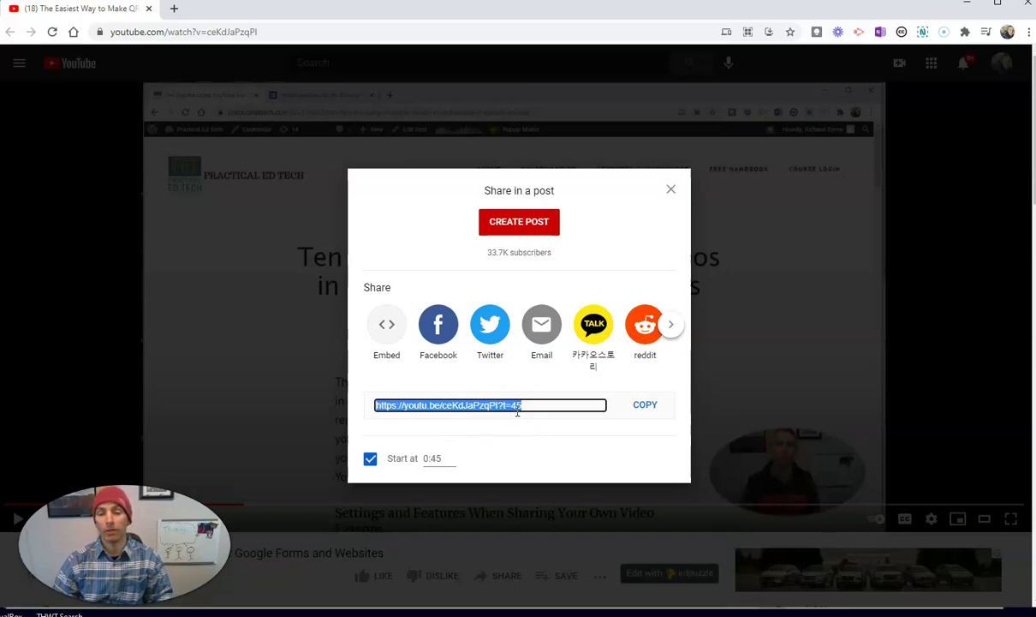
{"action": "key", "text": "alt+Tab"}
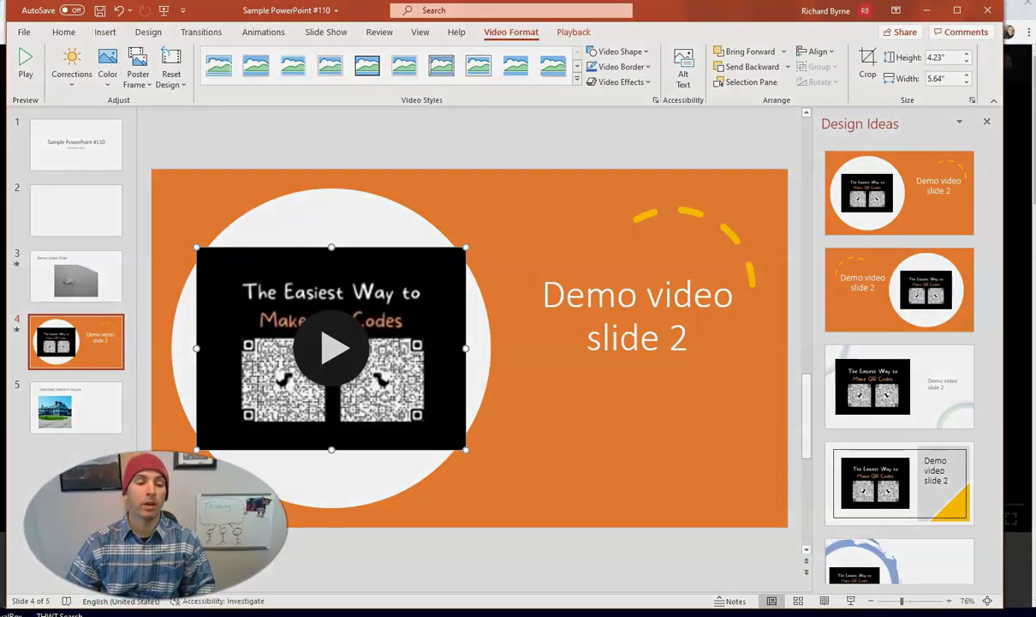